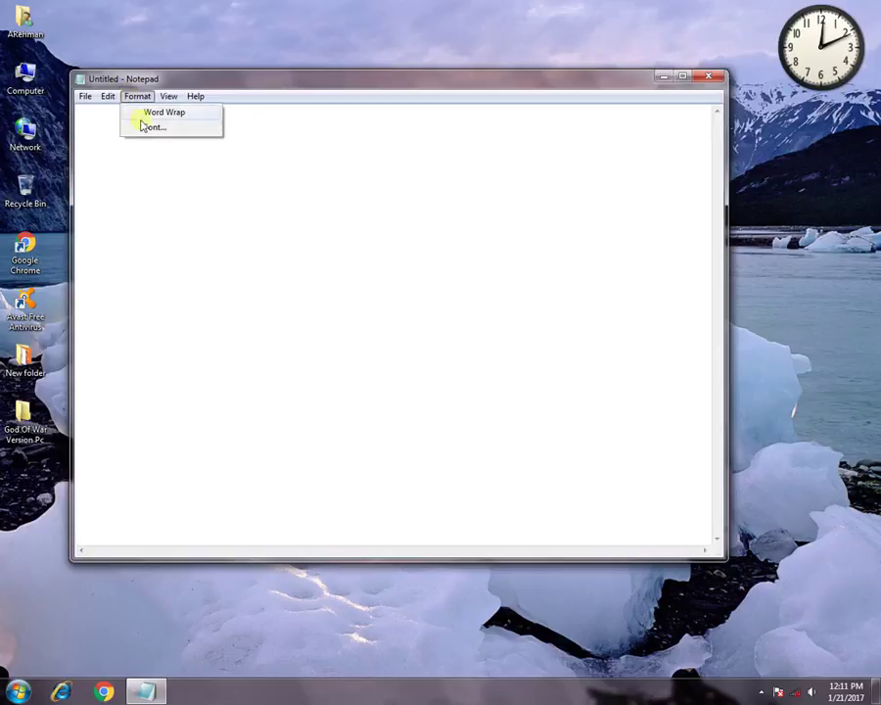
# - Set the Notepad font size to 36 and write "Asslam o Alikum" on the first line
pyautogui.click(343, 277)
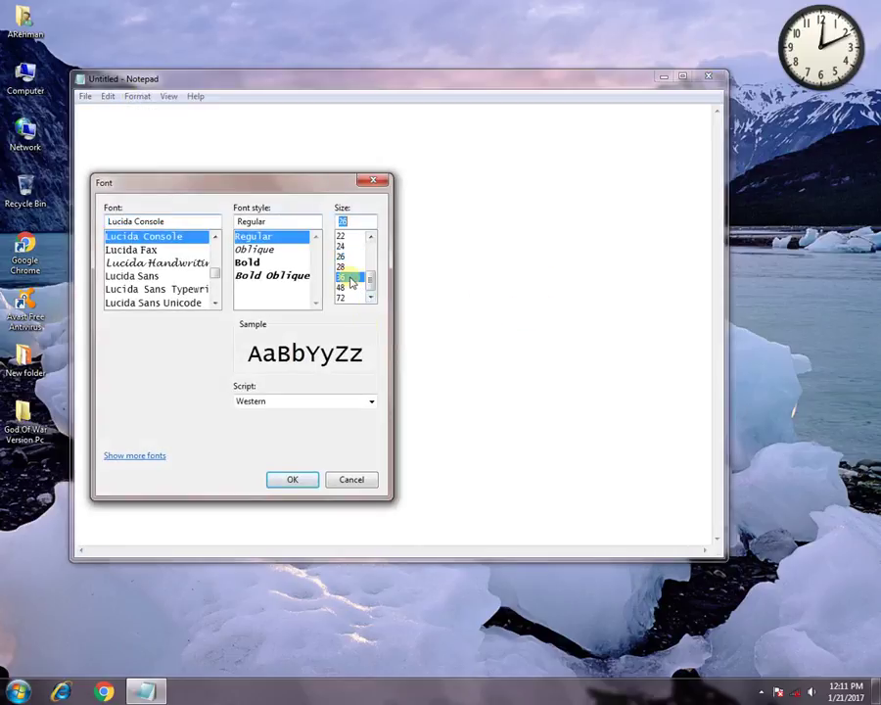
pyautogui.click(292, 479)
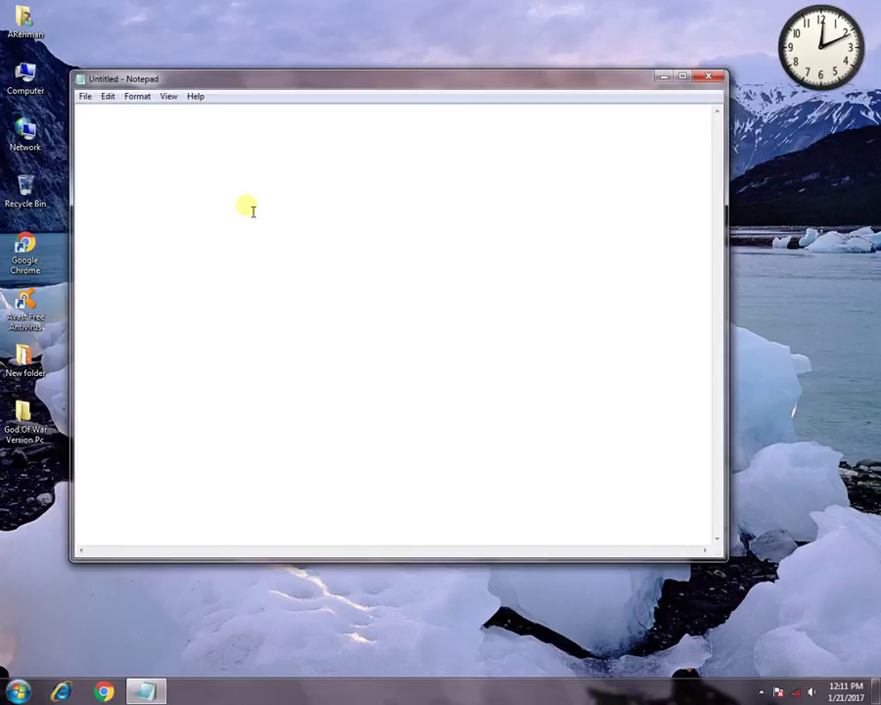
pyautogui.write('Asslam')
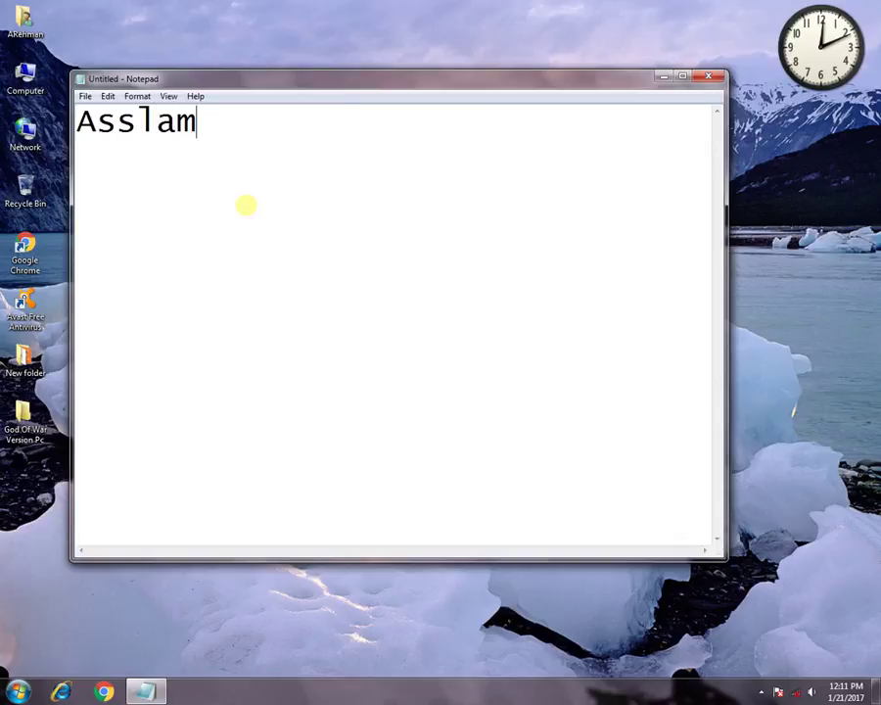
pyautogui.write(' o A')
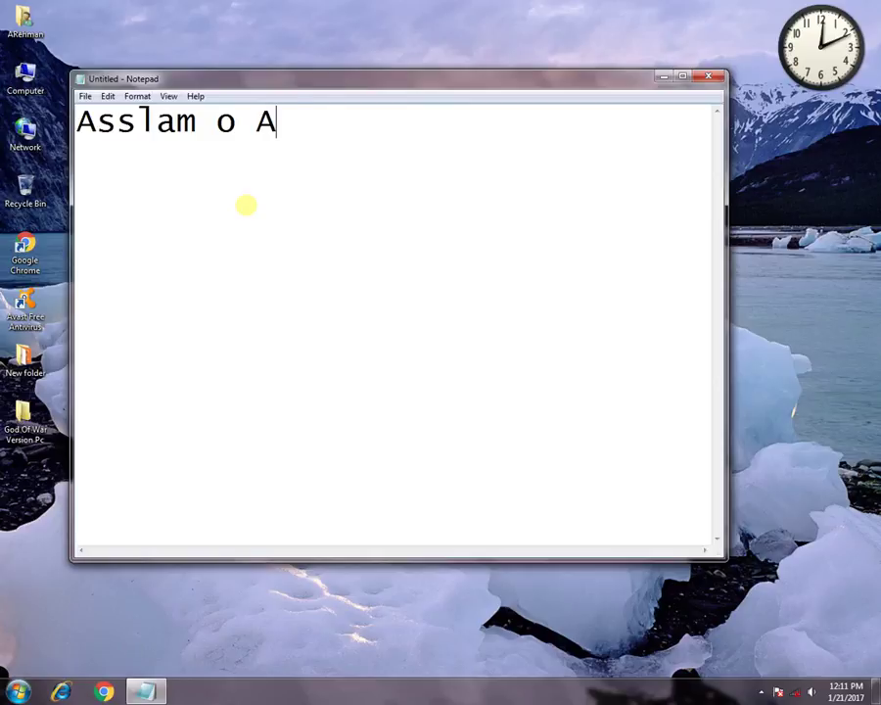
pyautogui.write('liky')
pyautogui.press('BackSpace')
pyautogui.write('um ')
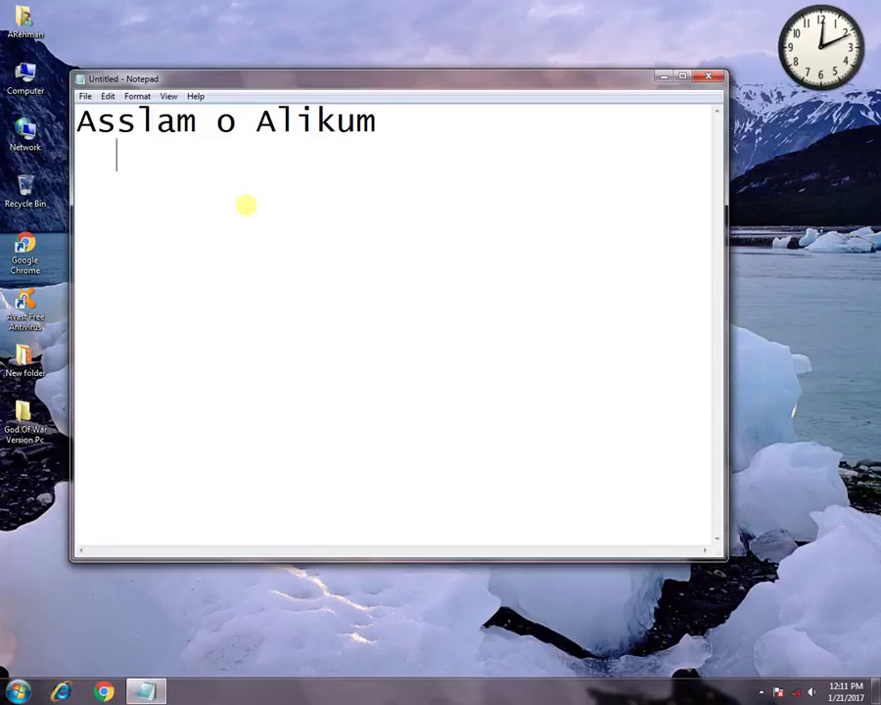
# - Write "We can close and open usb port" on the indented second line and start a new line
pyautogui.write('no')
pyautogui.press('BackSpace')
pyautogui.press('BackSpace')
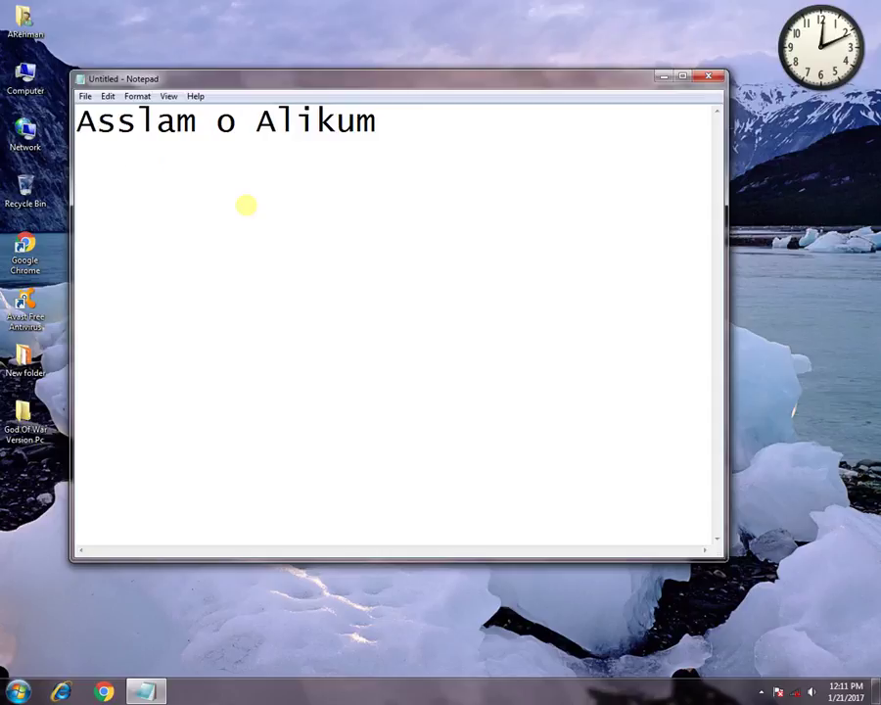
pyautogui.write('Wen')
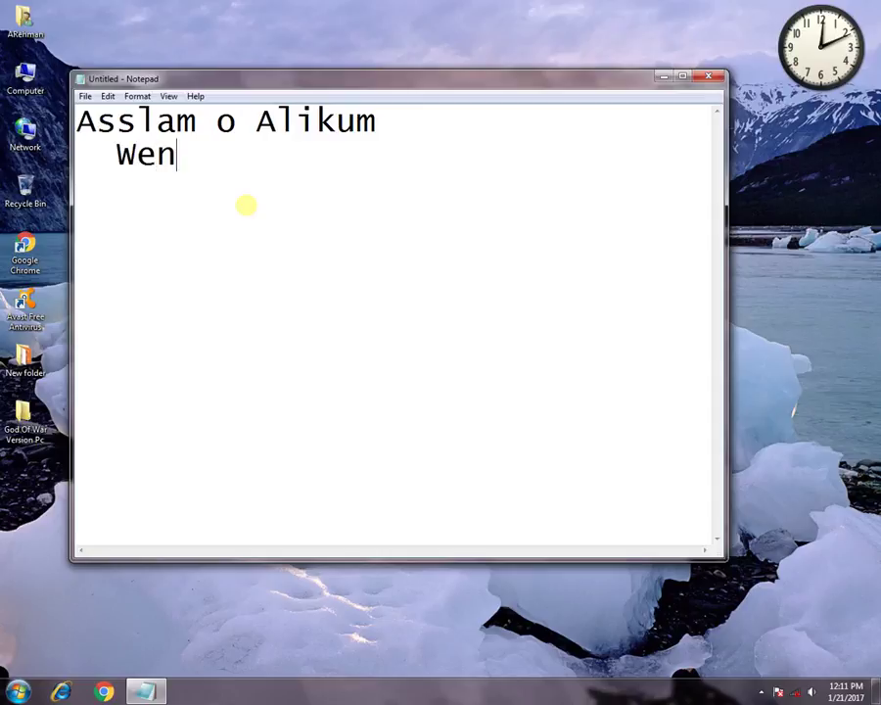
pyautogui.press('BackSpace')
pyautogui.write('can clos')
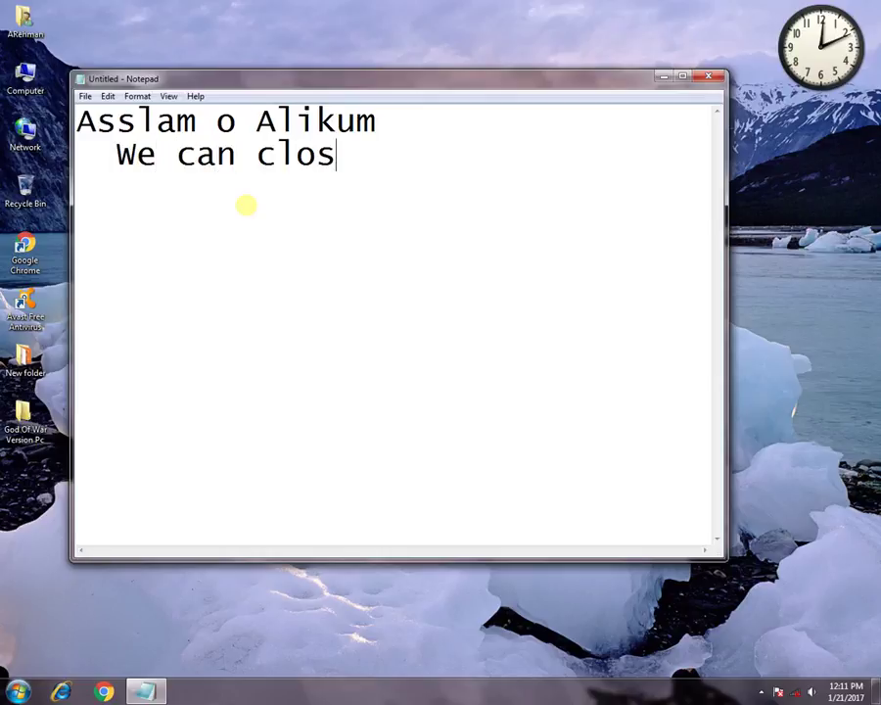
pyautogui.write('e and ')
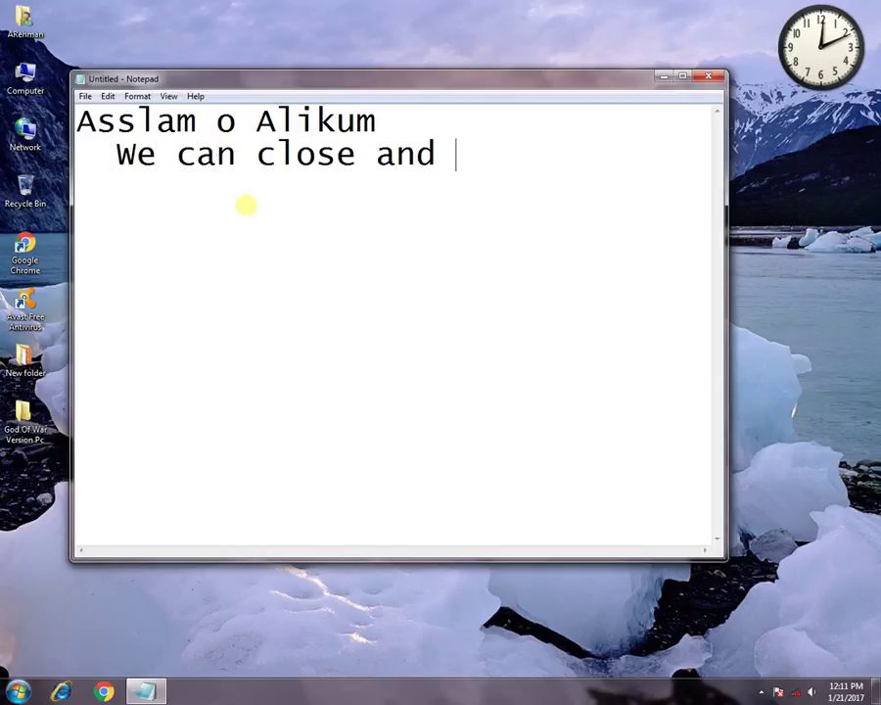
pyautogui.write('open ')
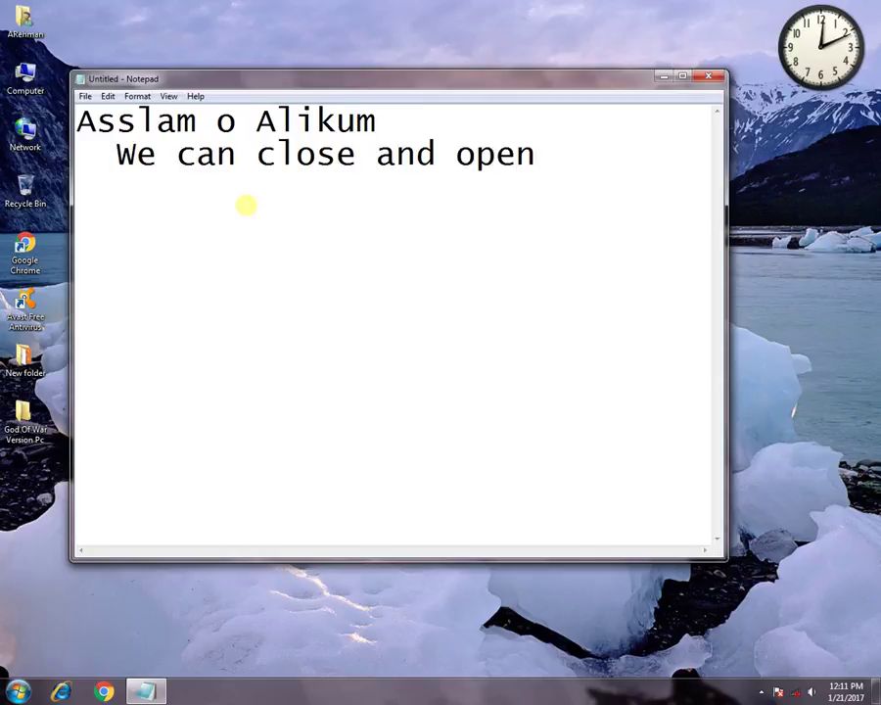
pyautogui.write('usb ')
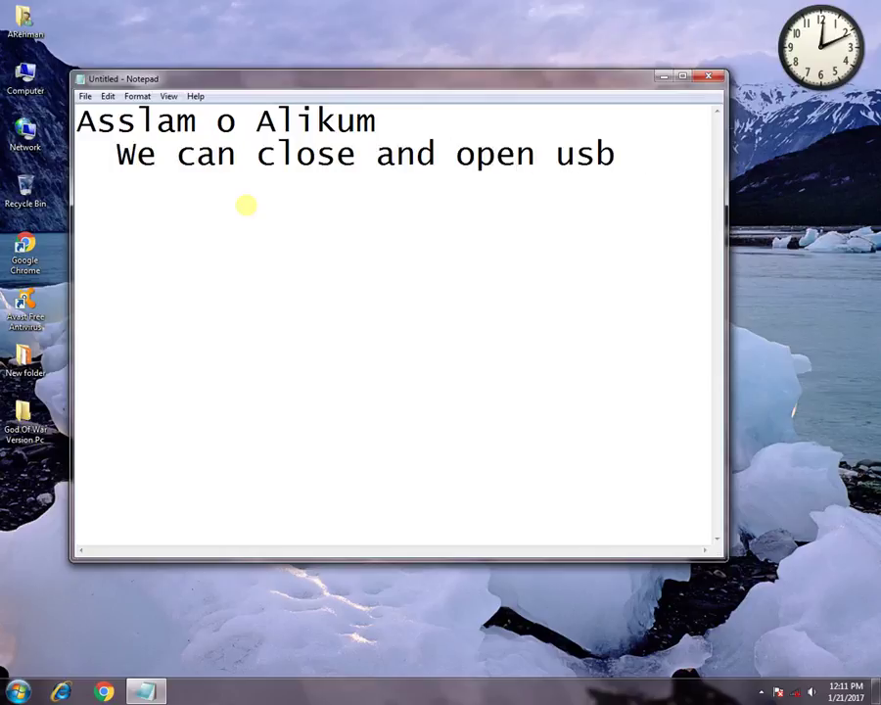
pyautogui.write('port')
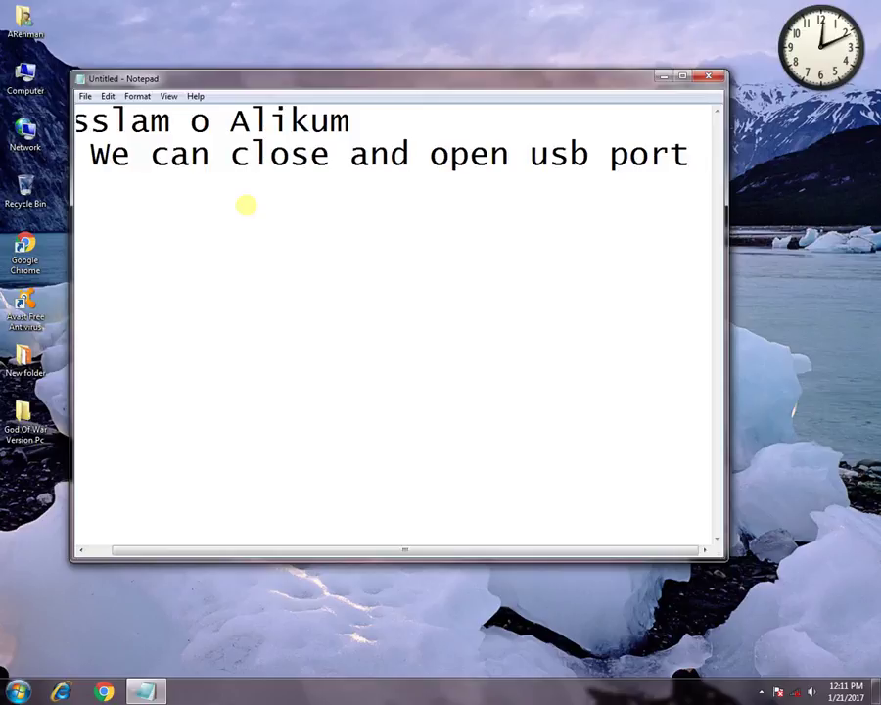
pyautogui.press('Return')
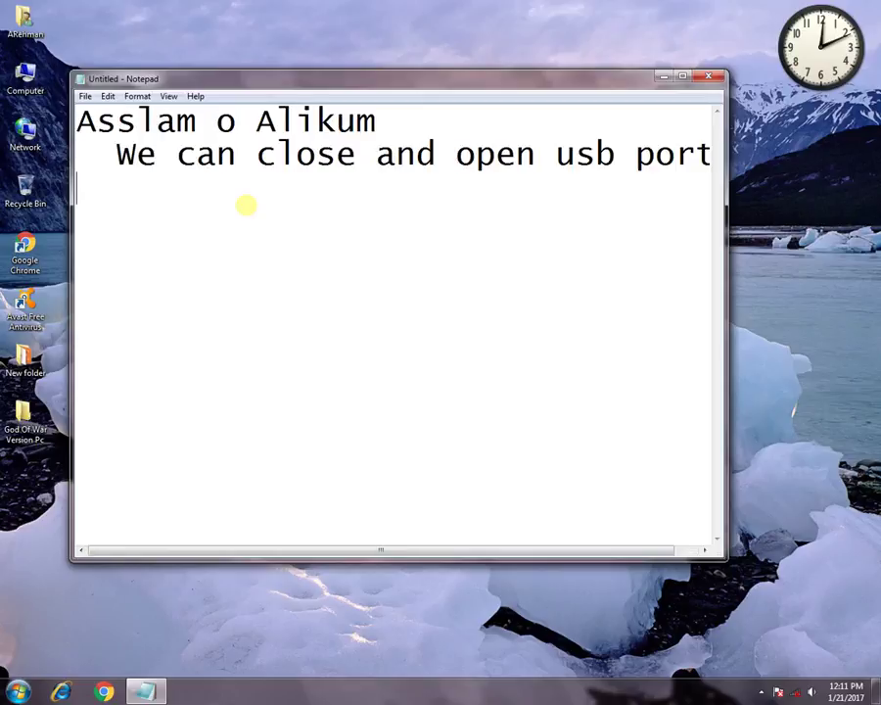
# - Write "please follow this setup.." on the third line of the note
pyautogui.write('pla')
pyautogui.press('BackSpace')
pyautogui.write('ease ')
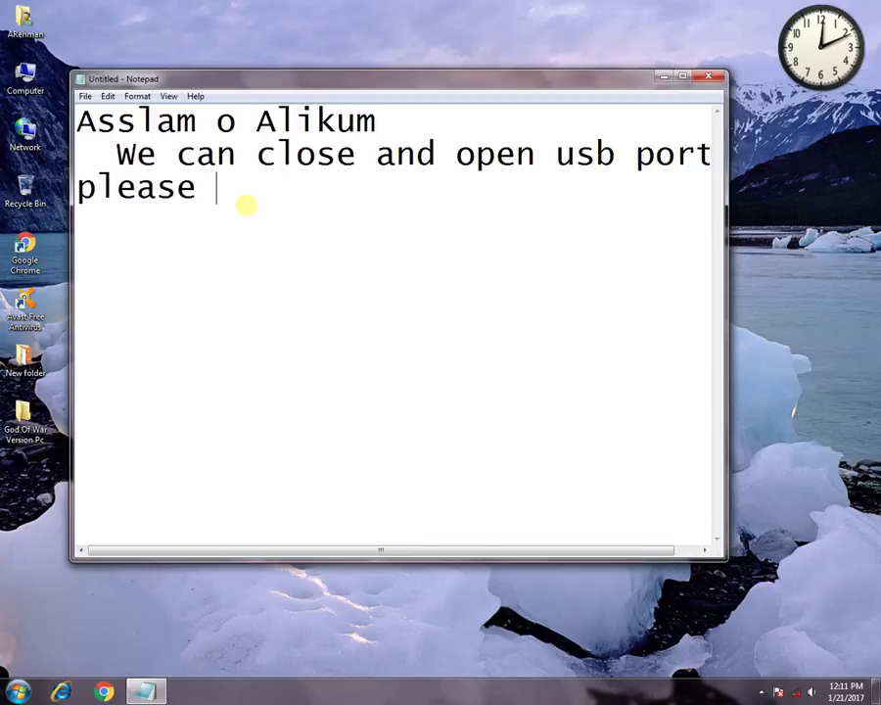
pyautogui.write('follow this setu')
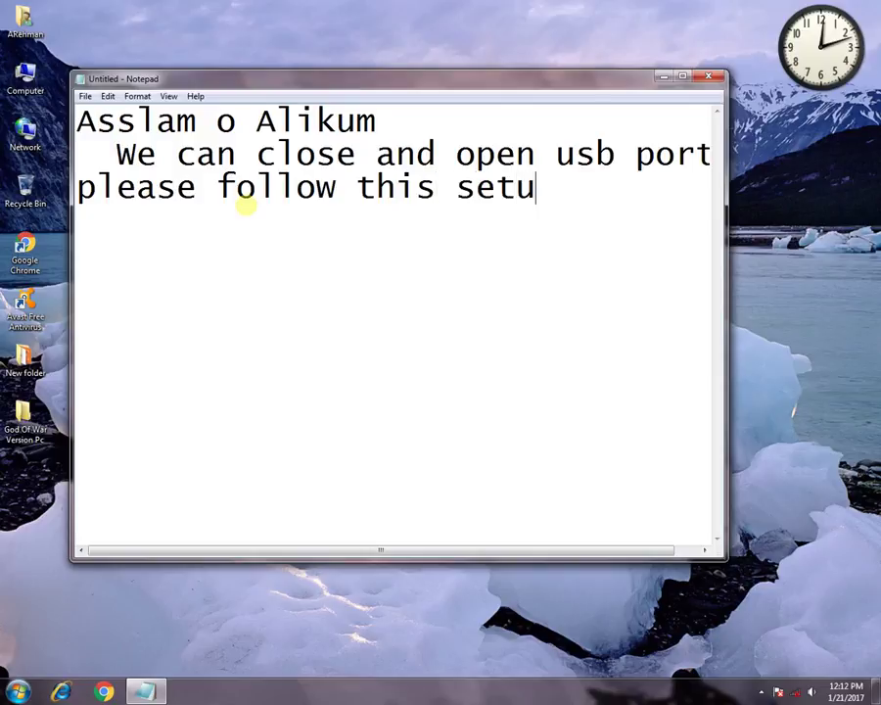
pyautogui.write('p..')
# - Minimize the note's window and refresh the desktop
pyautogui.click(664, 77)
pyautogui.rightClick(314, 358)
pyautogui.click(322, 394)
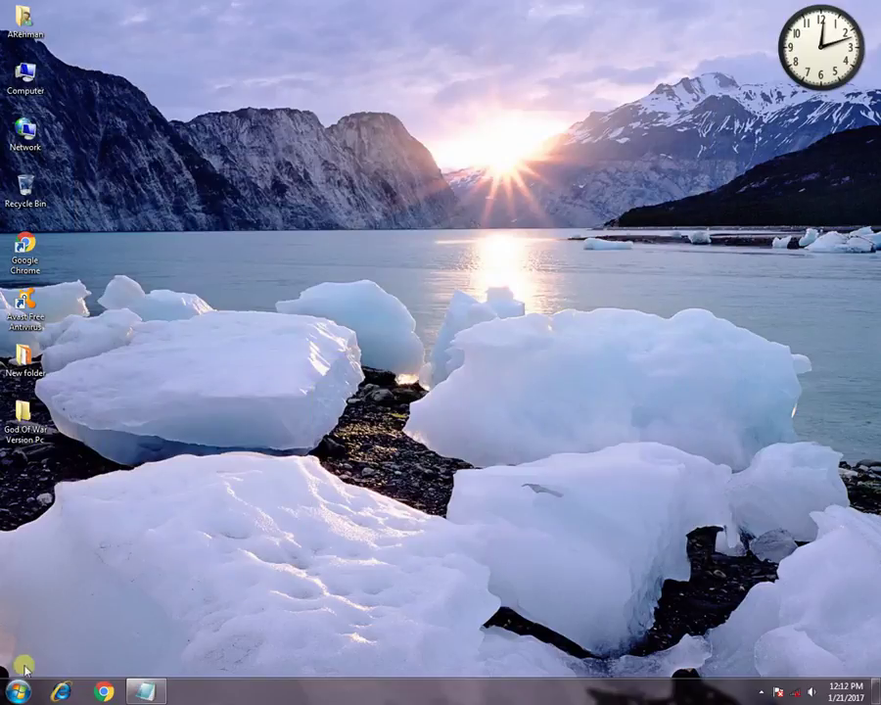
# - Open the Run dialog by searching for "run" and launch the Registry Editor with regedit
pyautogui.click(17, 691)
pyautogui.click(47, 665)
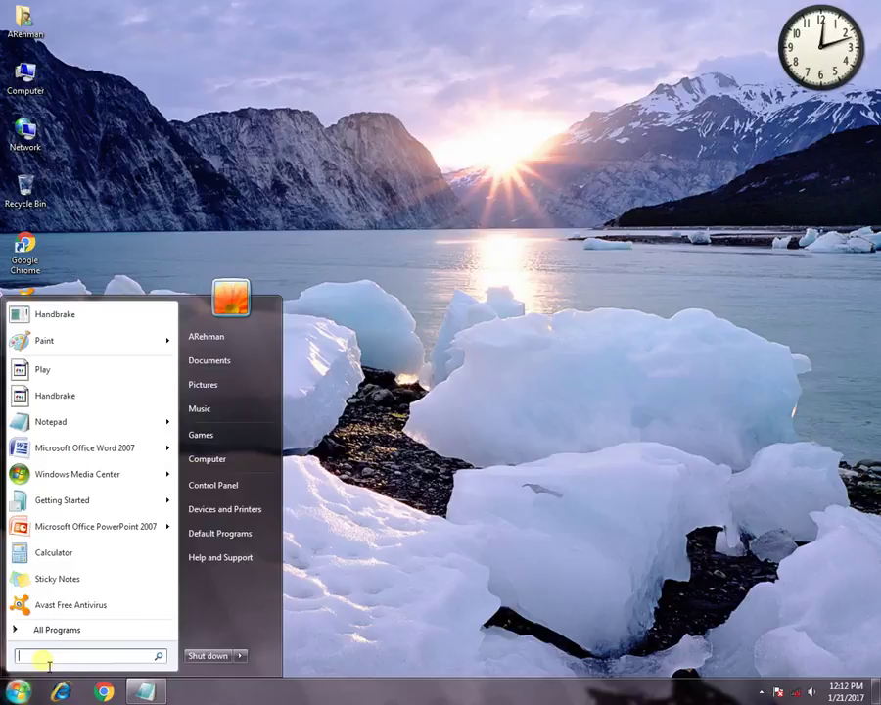
pyautogui.write('run')
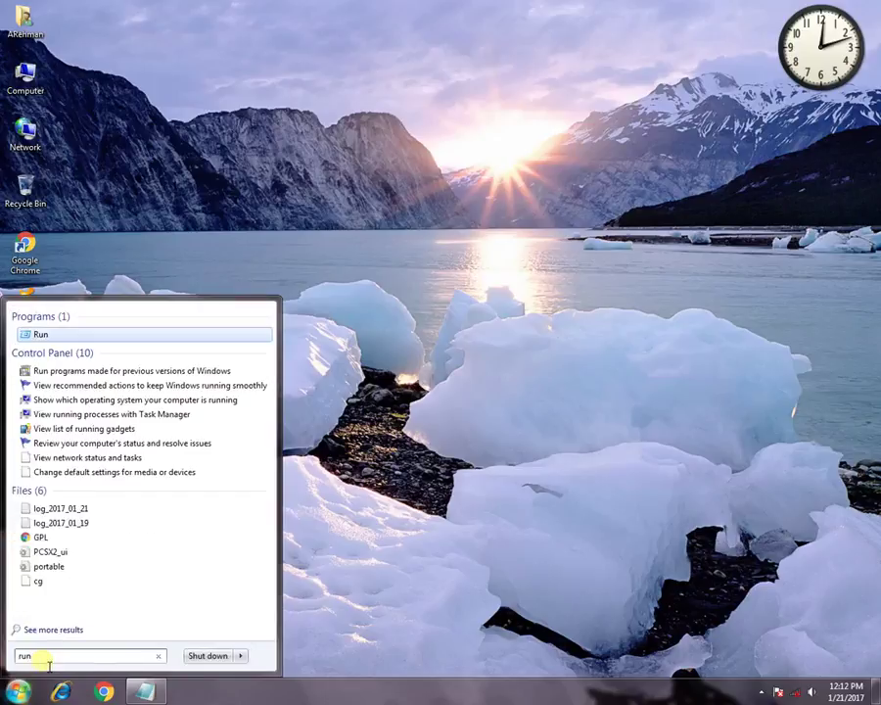
pyautogui.press('Return')
pyautogui.moveTo(221, 545); pyautogui.dragTo(521, 310)
pyautogui.click(383, 371)
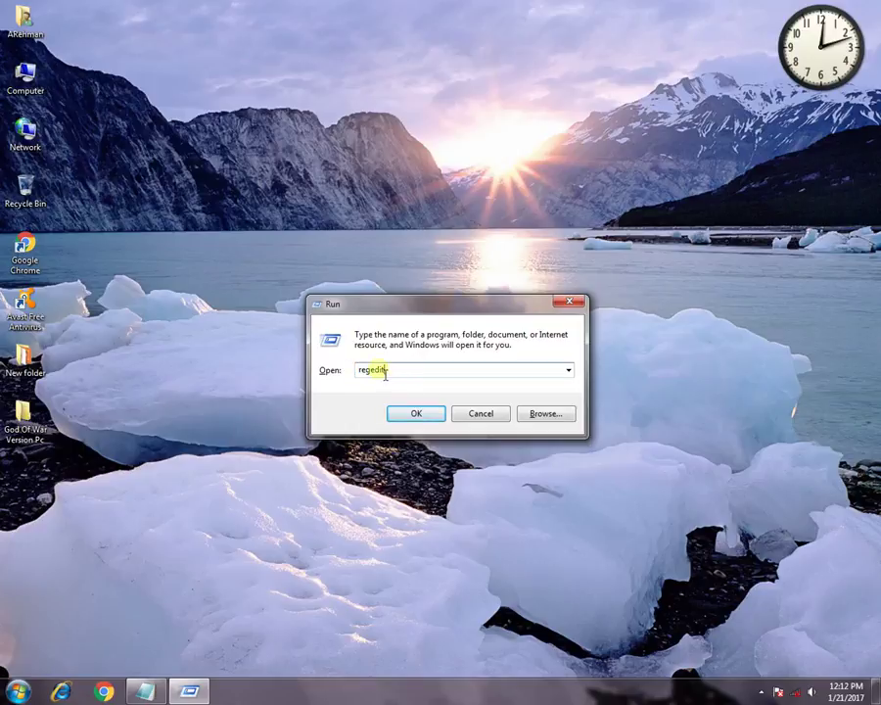
pyautogui.click(419, 412)
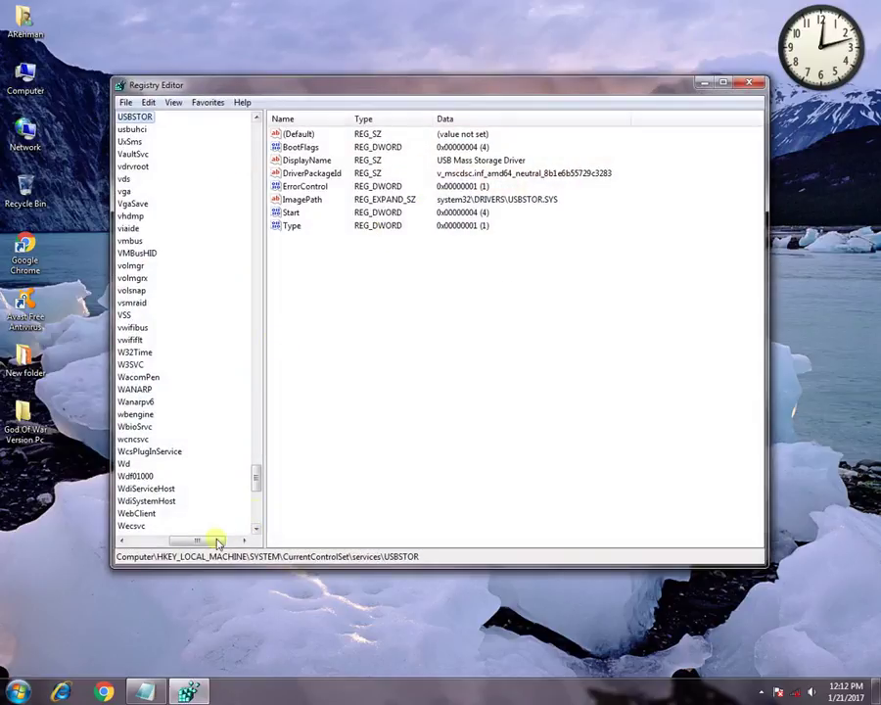
# - Collapse the services, CurrentControlSet, SYSTEM and HKEY_LOCAL_MACHINE branches of the registry tree and refresh the desktop
pyautogui.moveTo(217, 541); pyautogui.dragTo(179, 541)
pyautogui.moveTo(256, 484); pyautogui.dragTo(258, 295)
pyautogui.scroll(20, 271, 240)
pyautogui.click(178, 327)
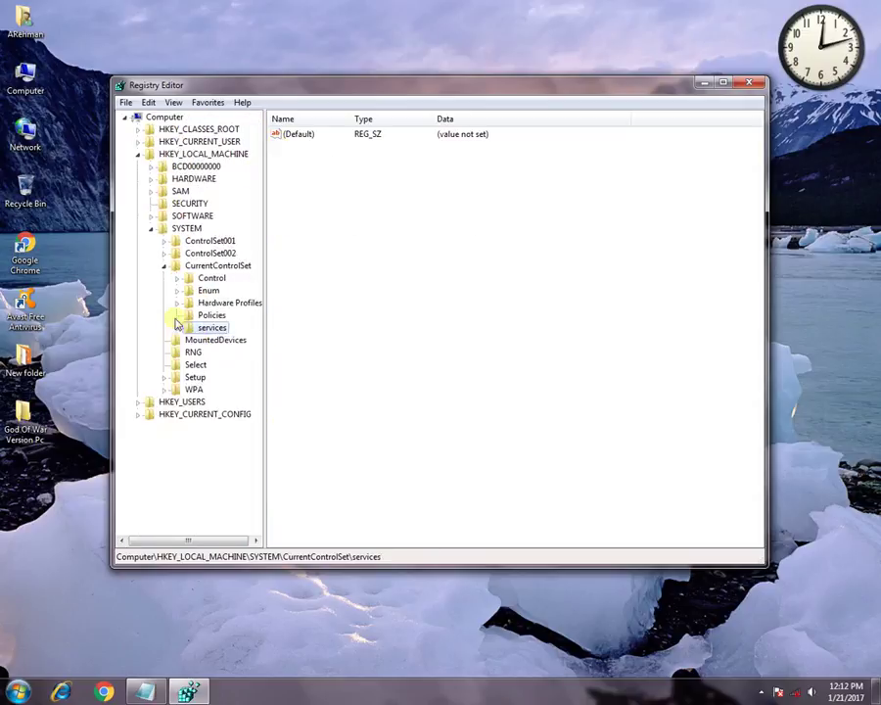
pyautogui.click(163, 265)
pyautogui.click(151, 229)
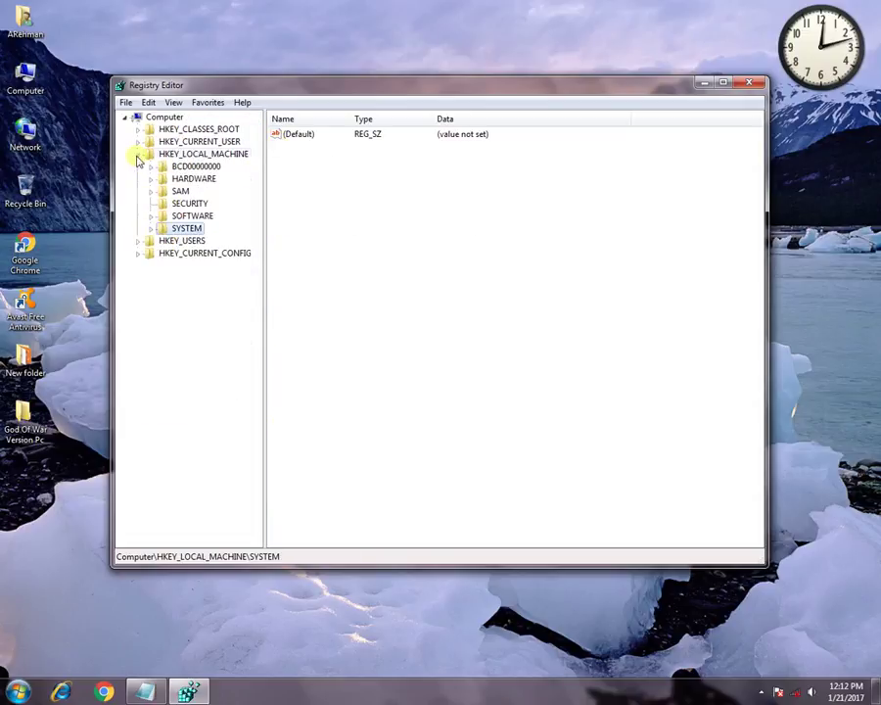
pyautogui.click(138, 155)
pyautogui.rightClick(874, 279)
pyautogui.click(803, 319)
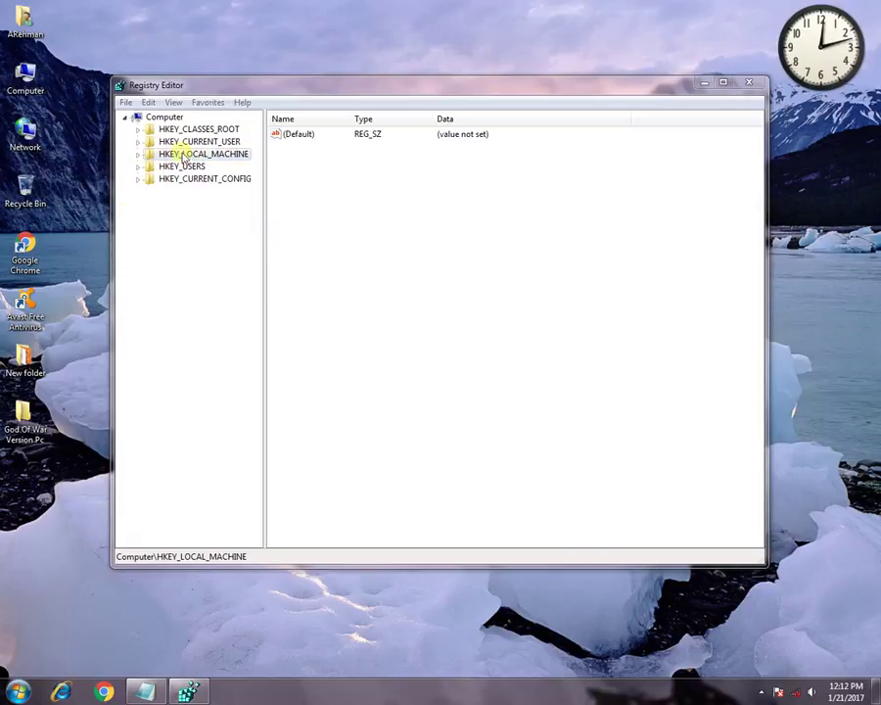
# - Expand HKEY_LOCAL_MACHINE\SYSTEM\CurrentControlSet\services in the registry tree and select the USBSTOR key
pyautogui.click(138, 155)
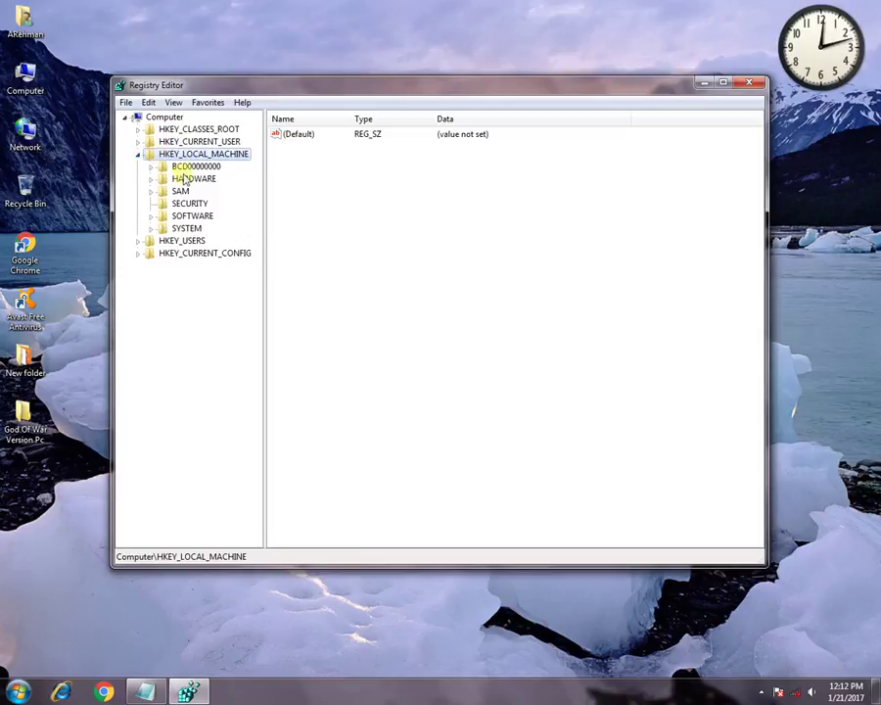
pyautogui.click(152, 216)
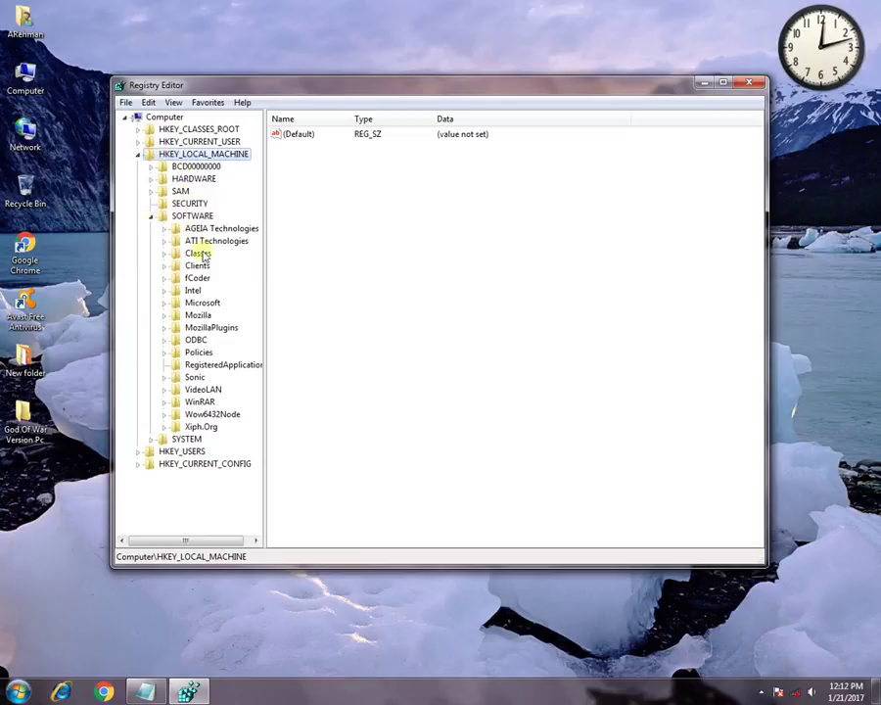
pyautogui.click(151, 216)
pyautogui.click(150, 229)
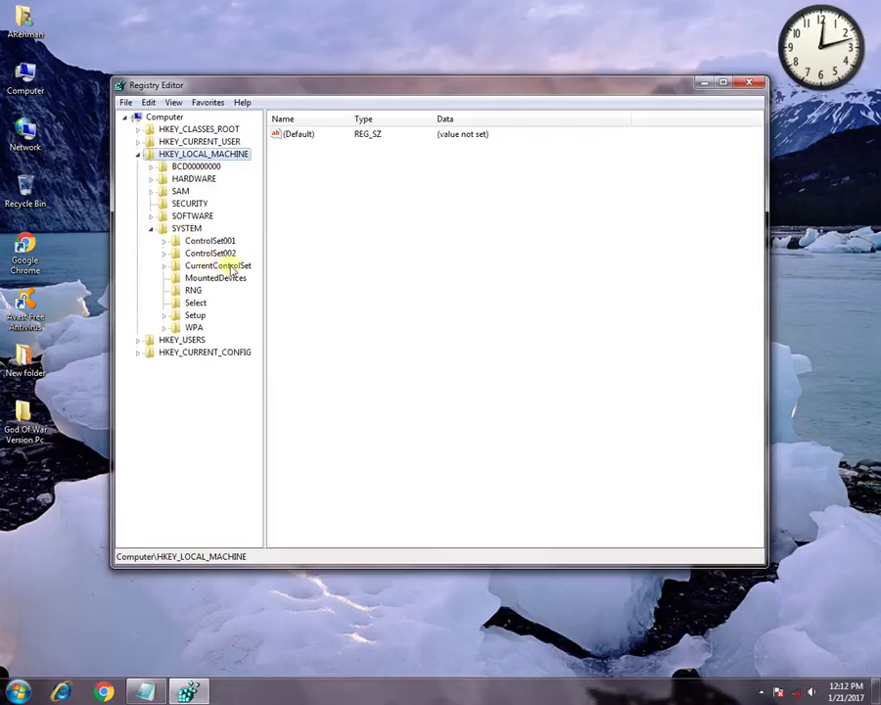
pyautogui.click(199, 267)
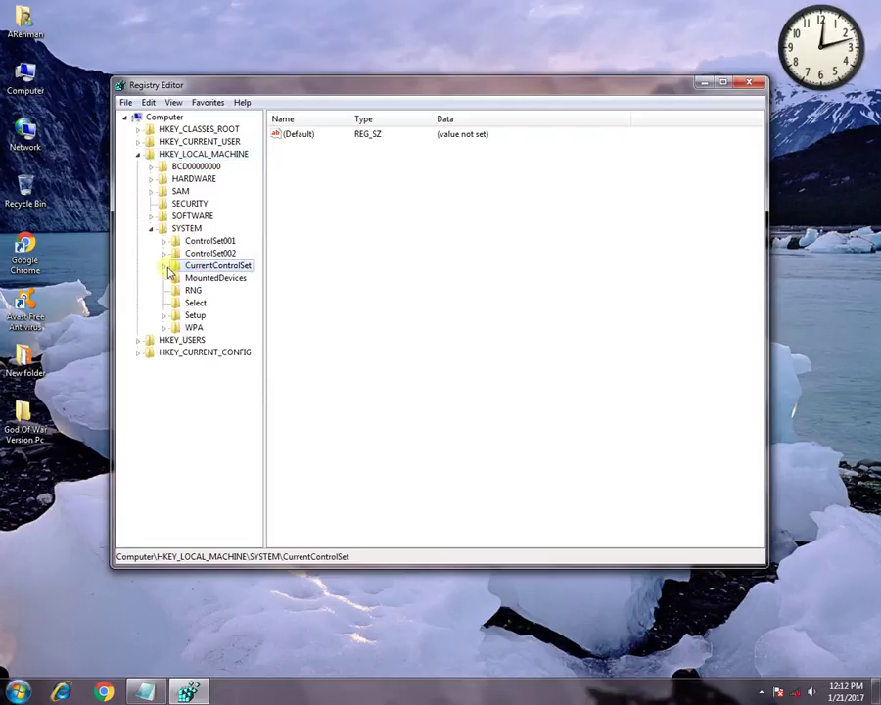
pyautogui.doubleClick(210, 266)
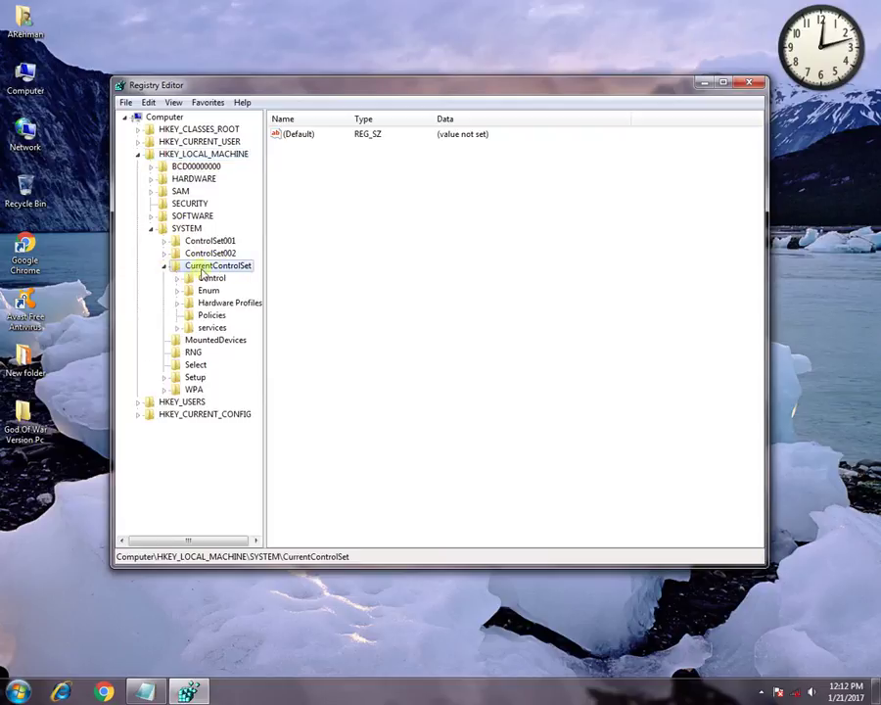
pyautogui.click(178, 328)
pyautogui.moveTo(255, 154); pyautogui.dragTo(258, 471)
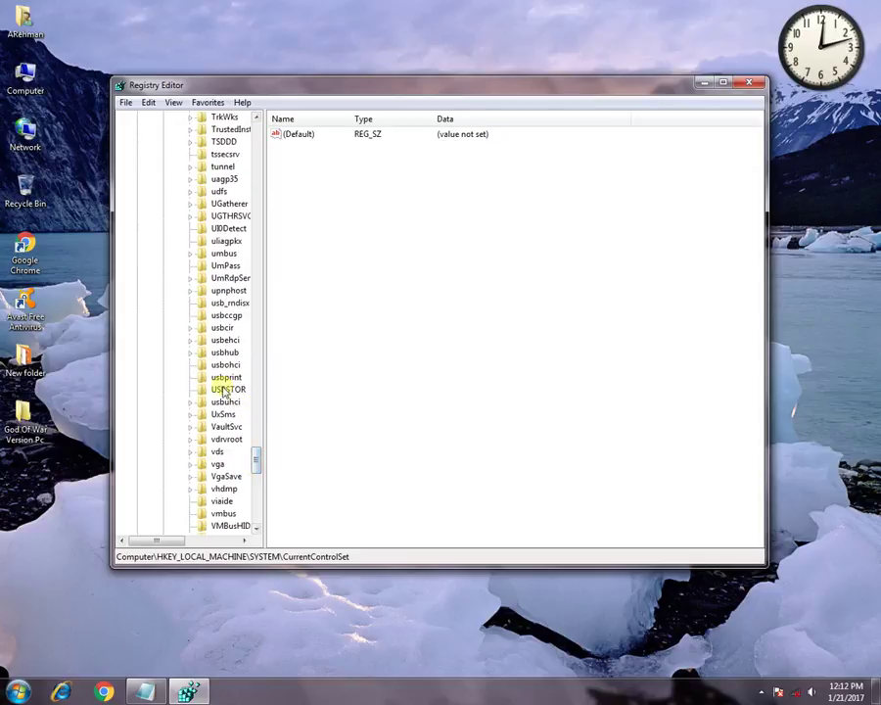
pyautogui.click(225, 389)
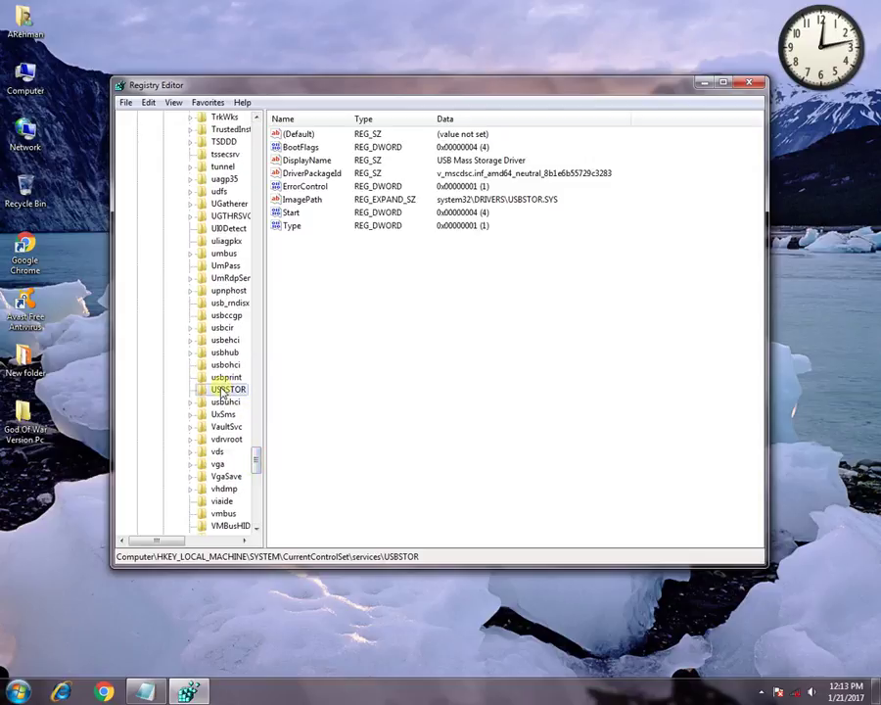
# - Modify the Start DWORD value of the USBSTOR key, confirming it with value data 4
pyautogui.click(293, 214)
pyautogui.rightClick(294, 215)
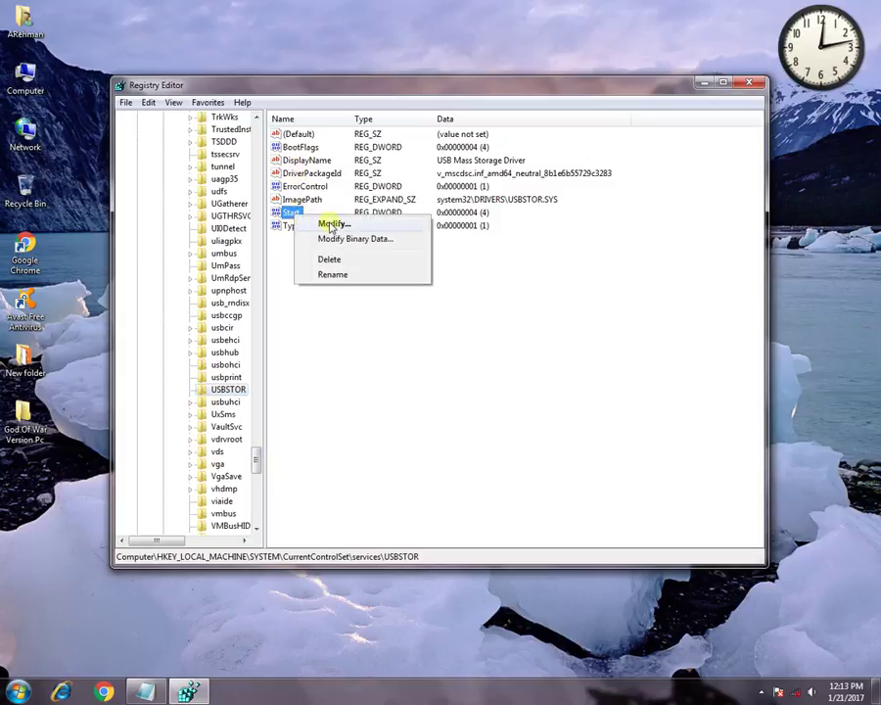
pyautogui.click(332, 225)
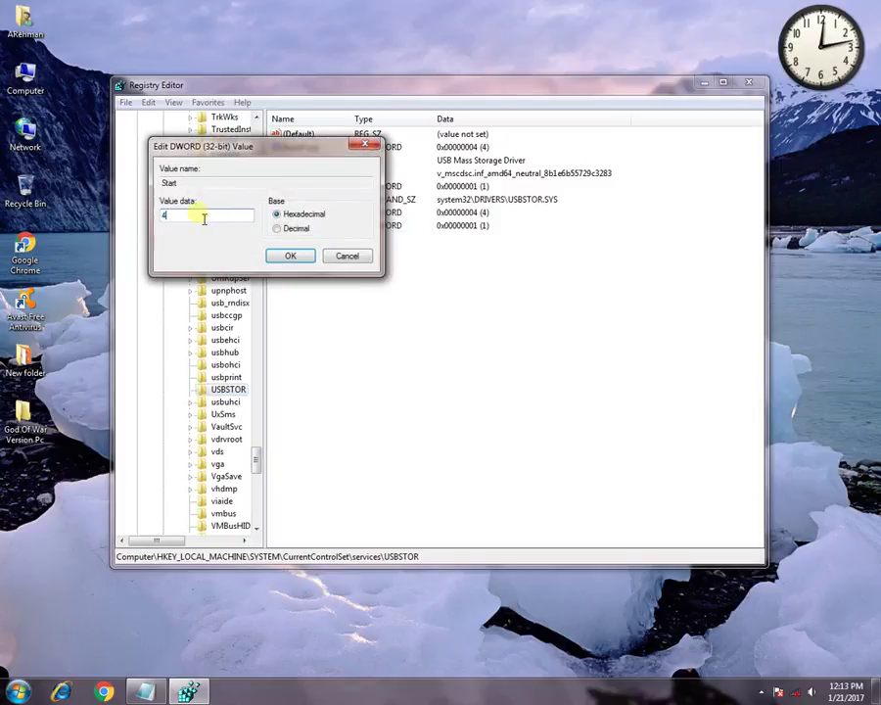
pyautogui.press('BackSpace')
pyautogui.write('3')
pyautogui.click(294, 256)
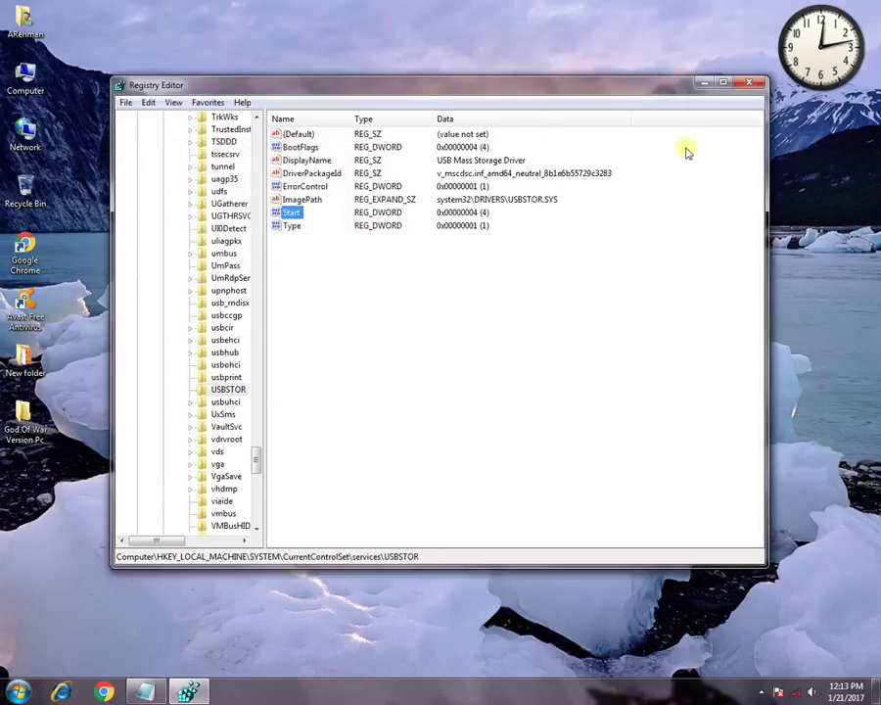
# - Close the Registry Editor, switch to the Notepad note and add "change number 3 in to 4 and close" after a blank line
pyautogui.click(750, 82)
pyautogui.click(145, 691)
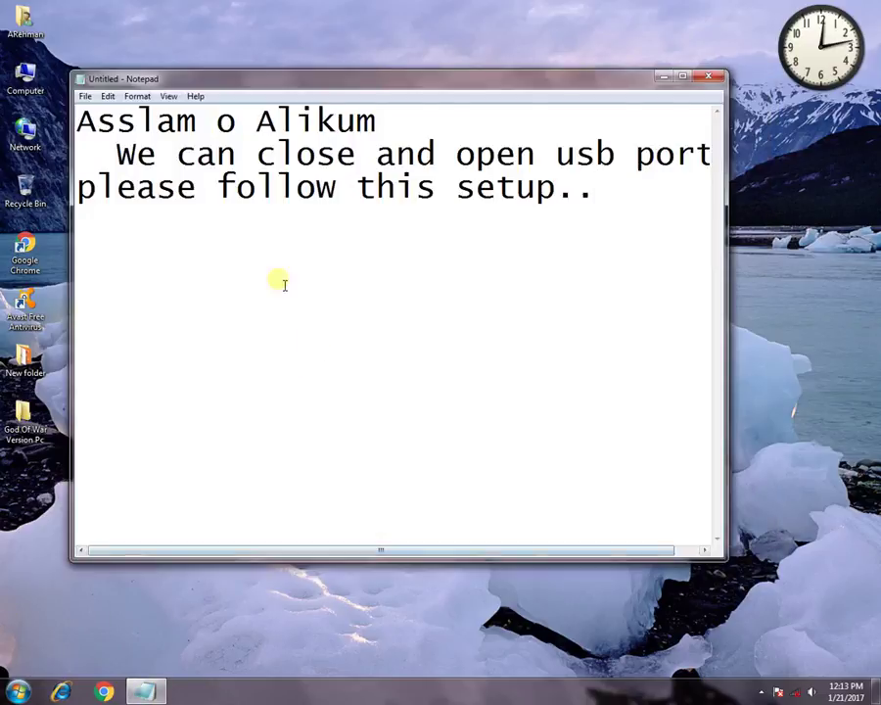
pyautogui.click(618, 199)
pyautogui.press('Return')
pyautogui.press('Return')
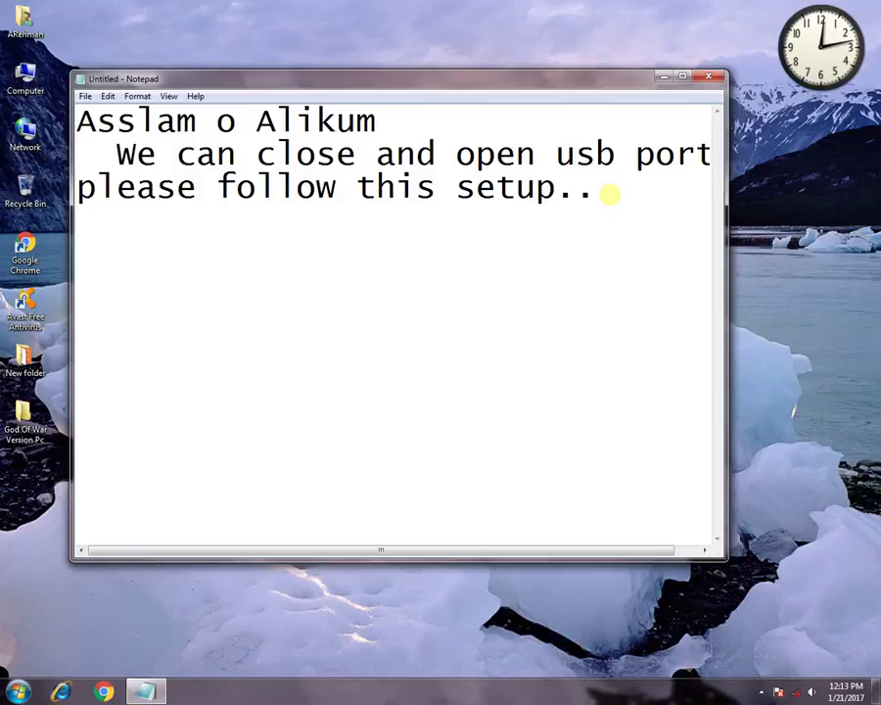
pyautogui.write('chand')
pyautogui.press('BackSpace')
pyautogui.write('ge n')
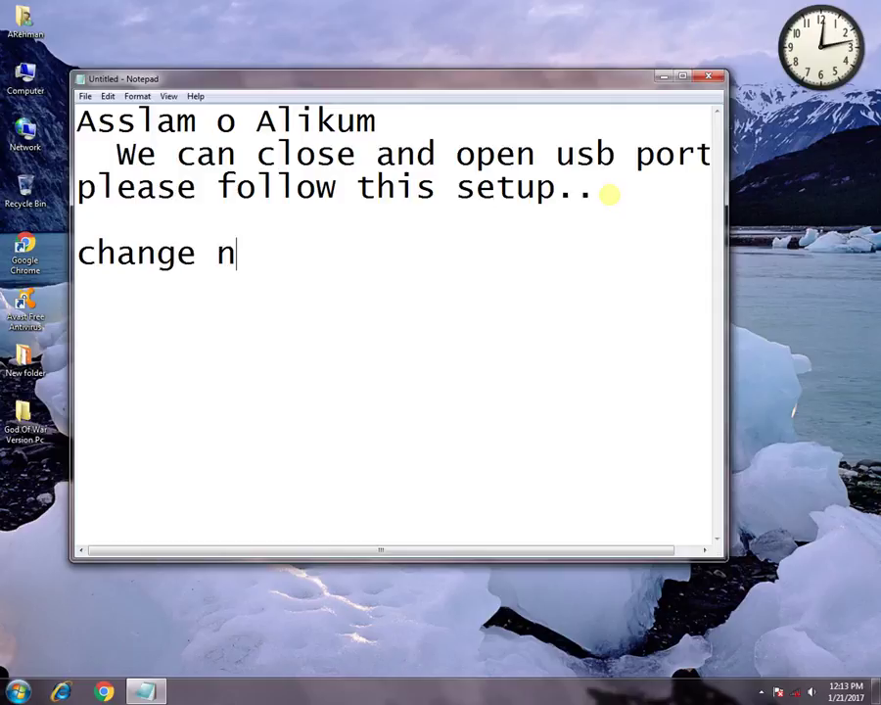
pyautogui.write('umber ')
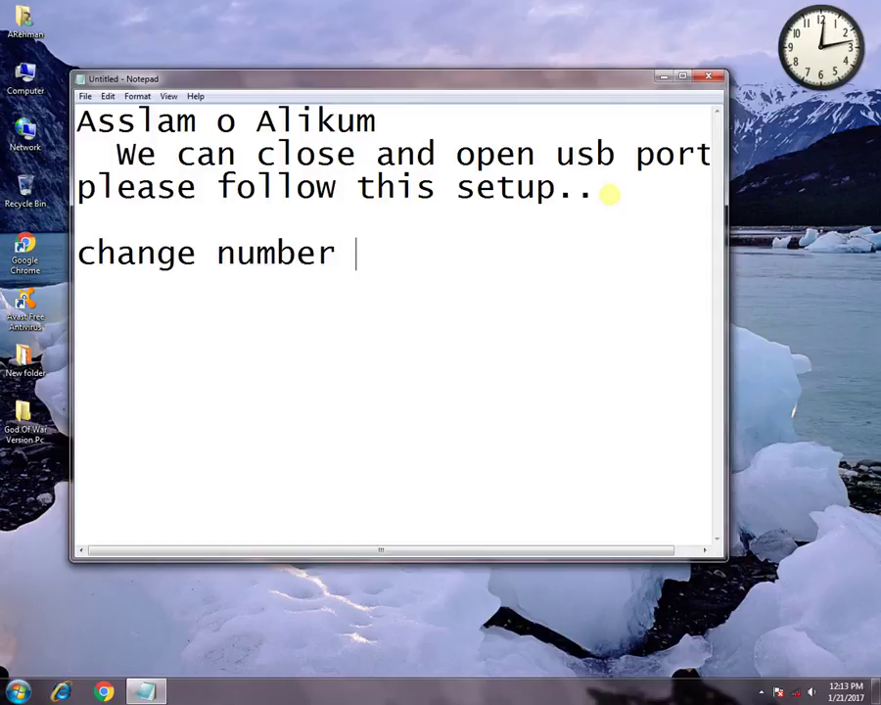
pyautogui.write('3 in to 4')
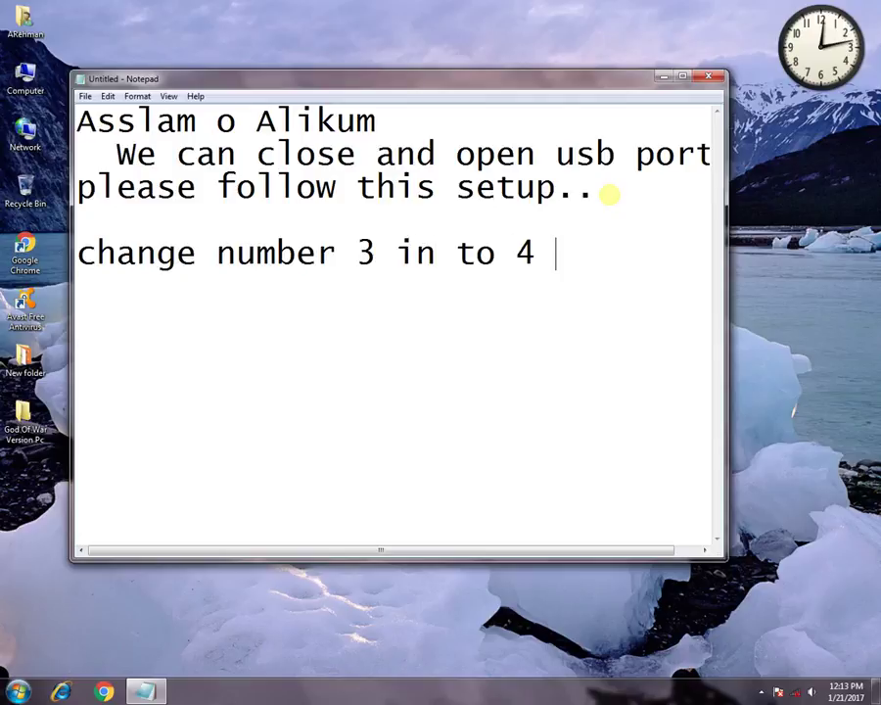
pyautogui.write(' and ')
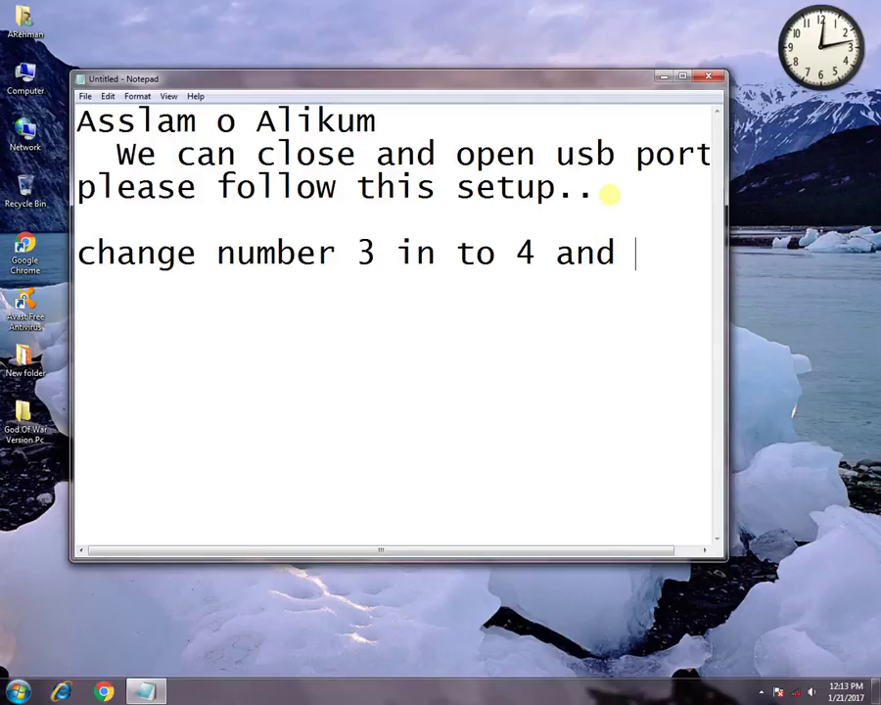
pyautogui.write('close')
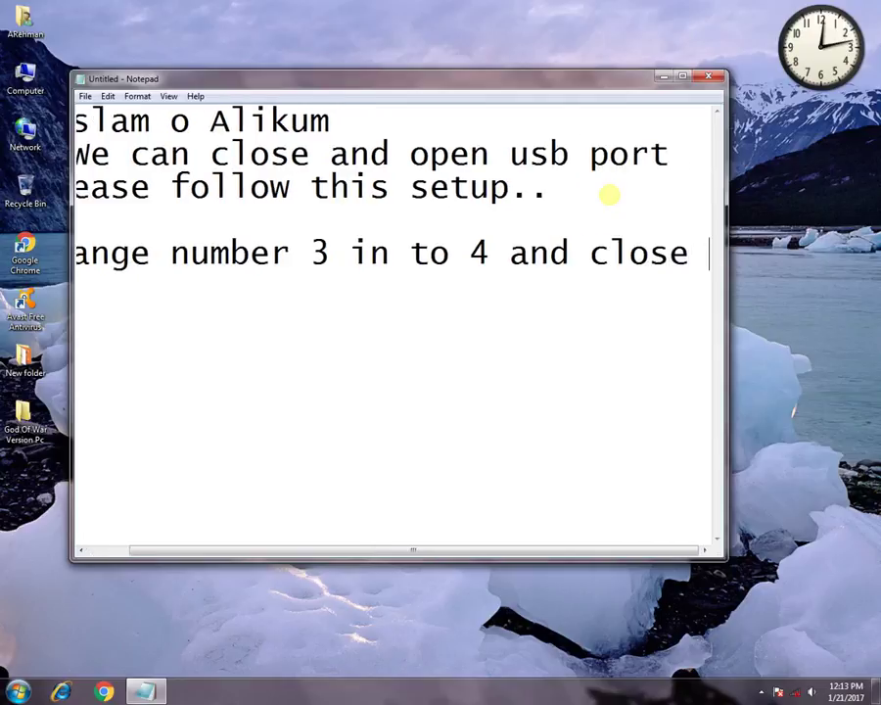
# - Add the line "entry and injoy now cant use usb port in your system" to the note
pyautogui.press('Return')
pyautogui.write('entry ')
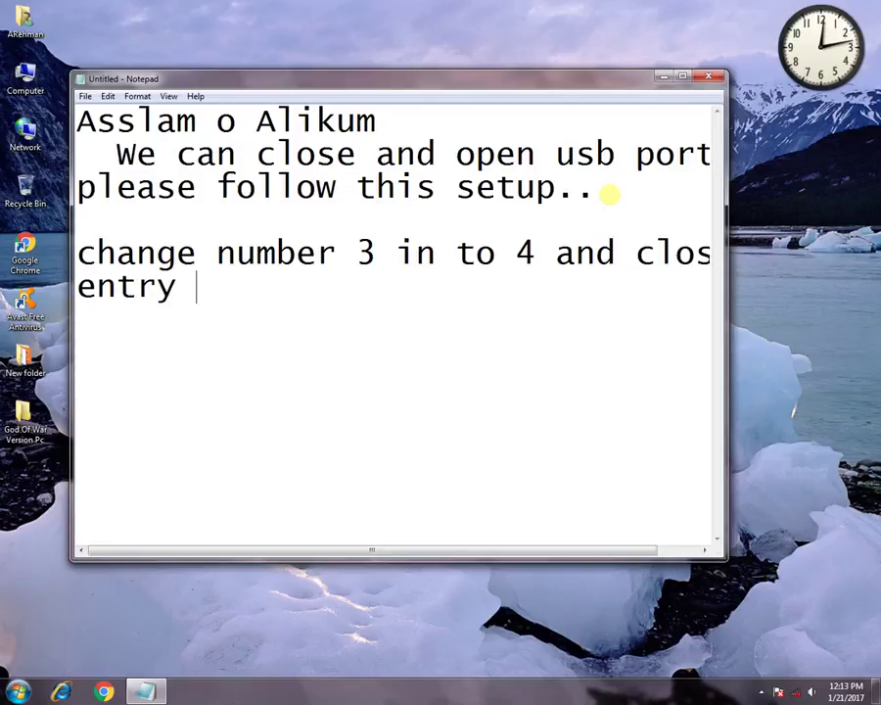
pyautogui.write('and inf')
pyautogui.press('BackSpace')
pyautogui.write('joy')
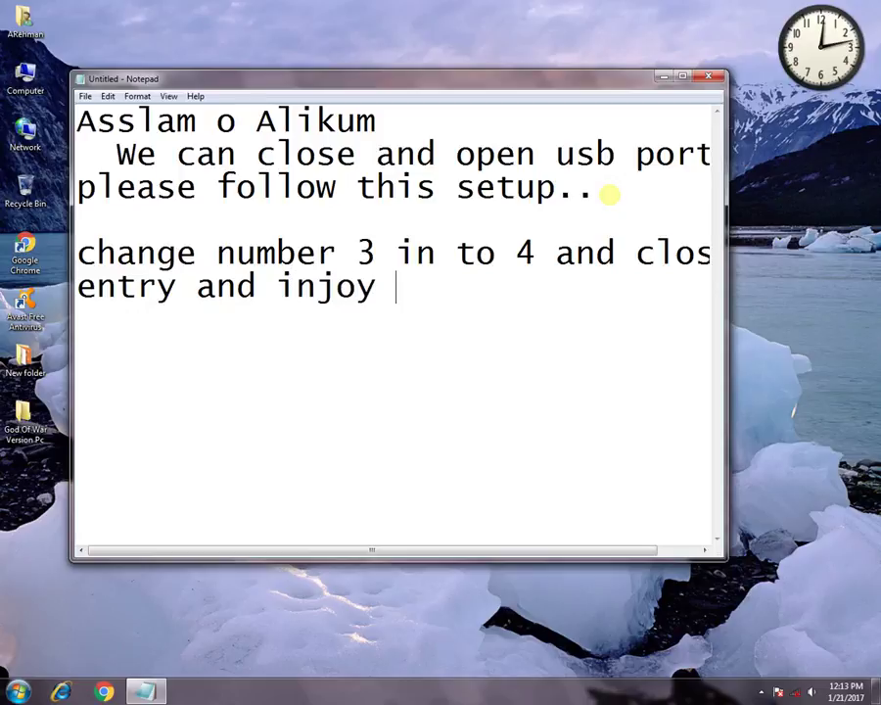
pyautogui.write(' now cant')
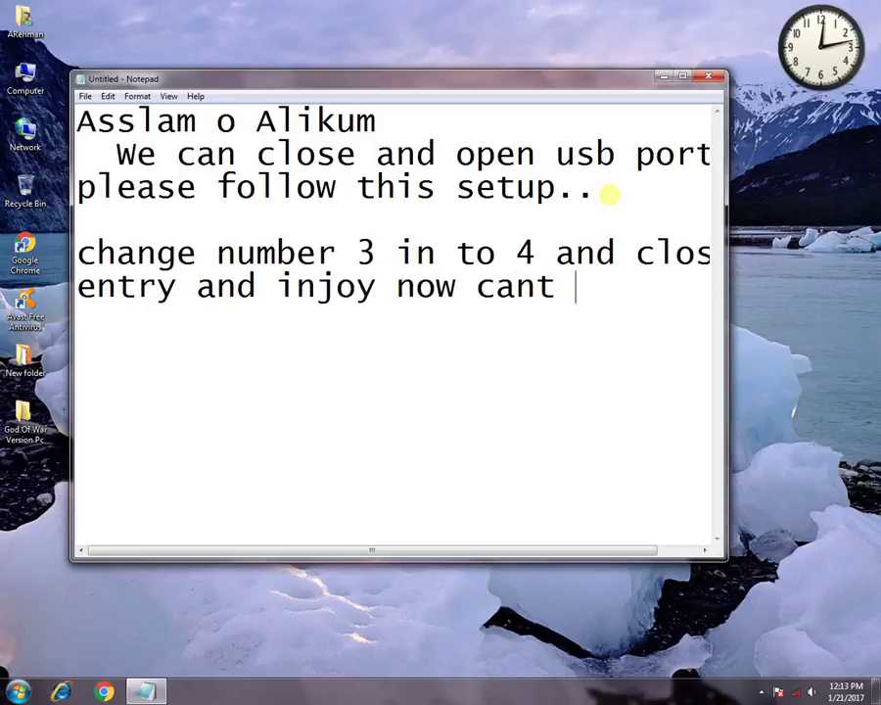
pyautogui.write(' use ')
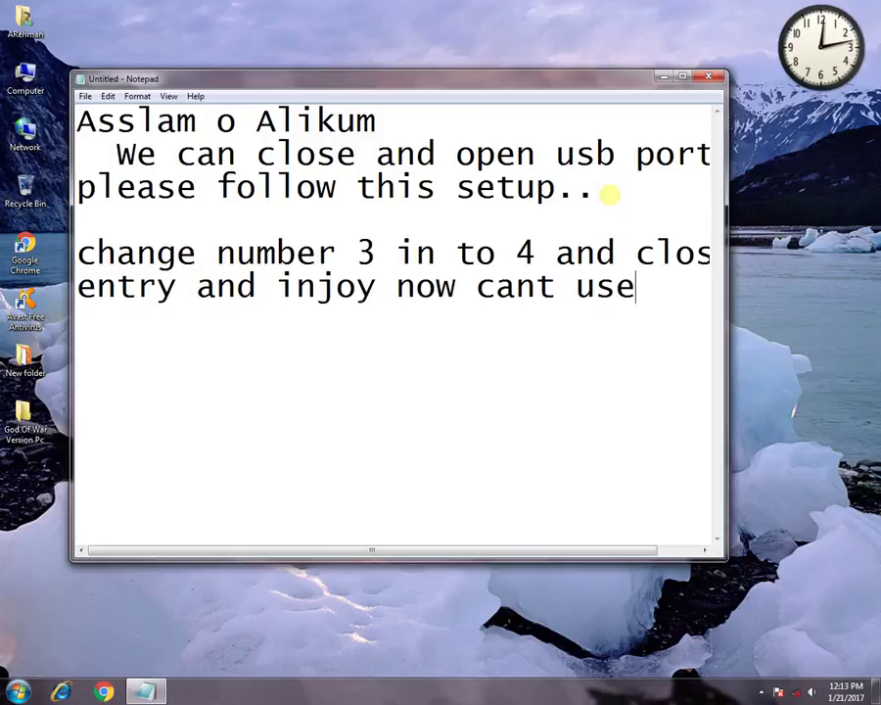
pyautogui.write('us')
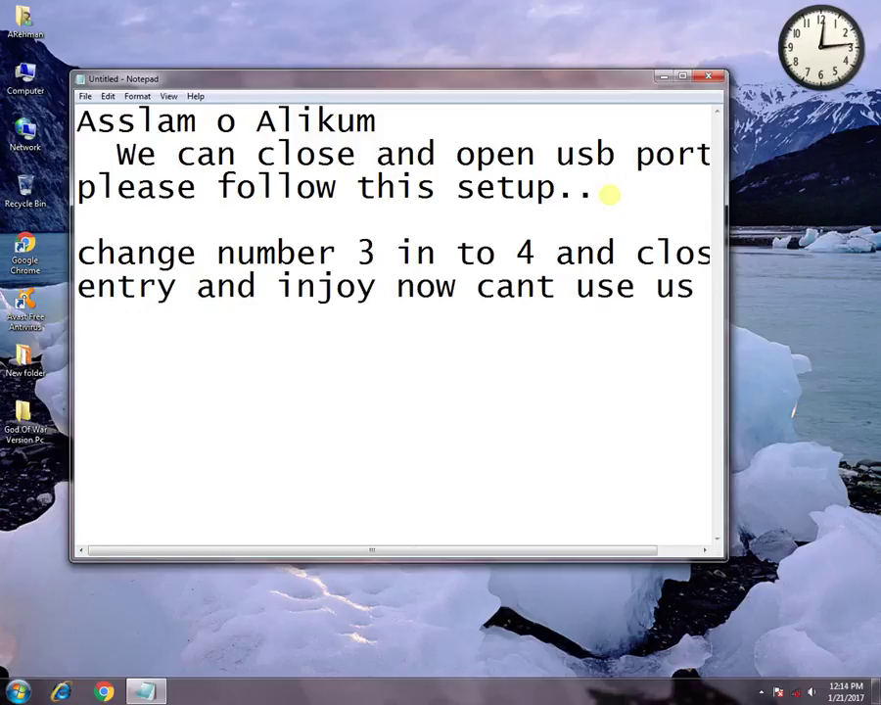
pyautogui.write('b port ')
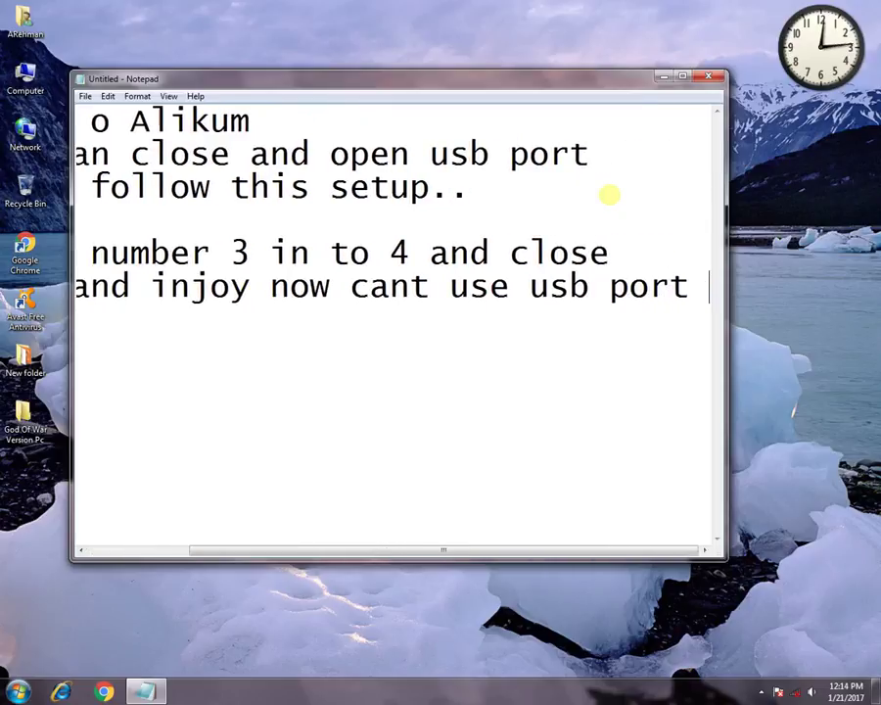
pyautogui.write('in ')
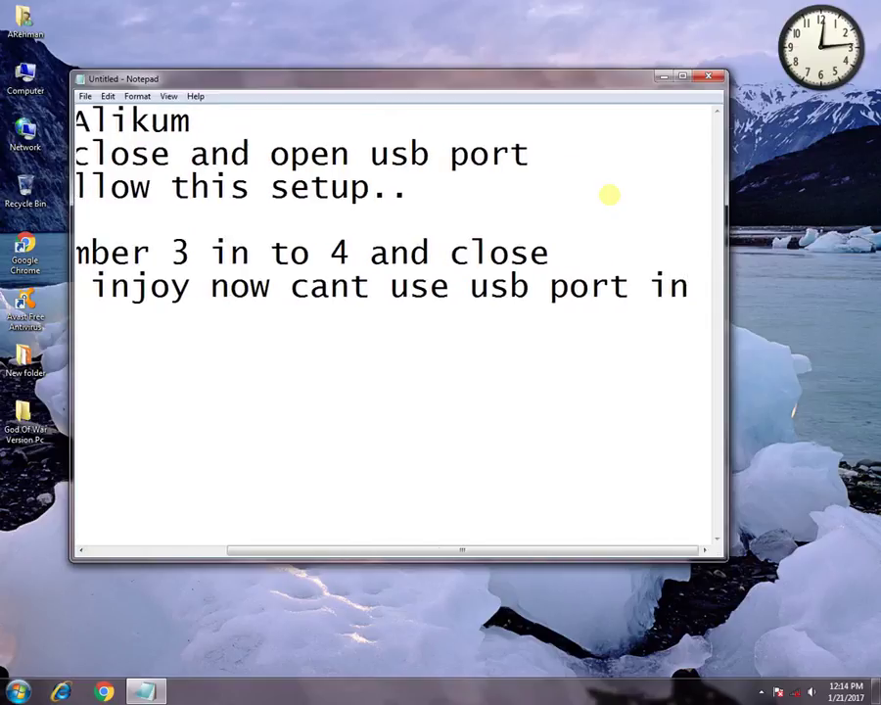
pyautogui.write('your system')
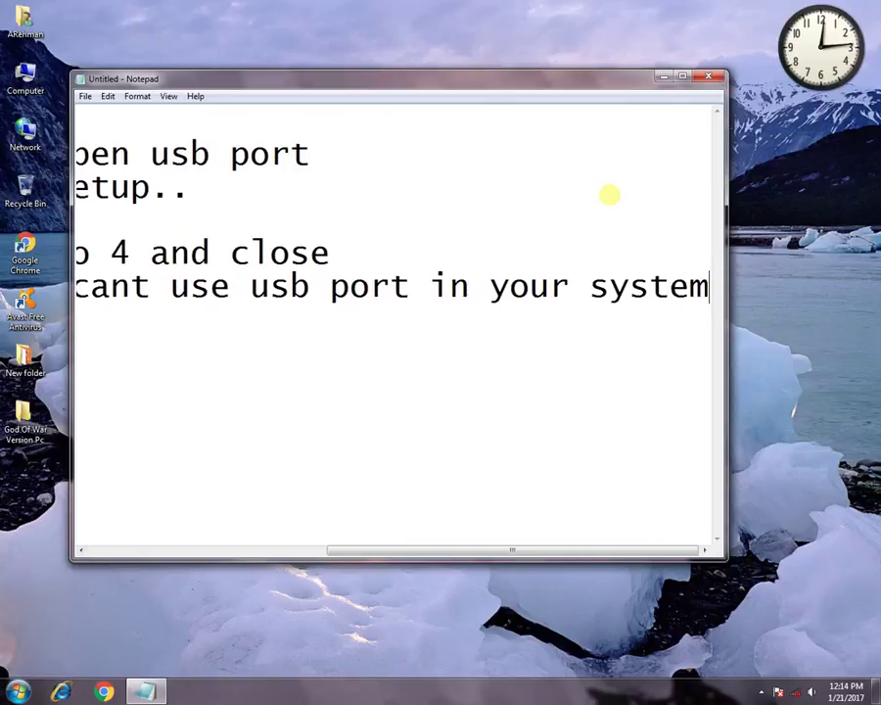
# - Leave a blank line and write "please subribe our youtube channel" in the note
pyautogui.press('Return')
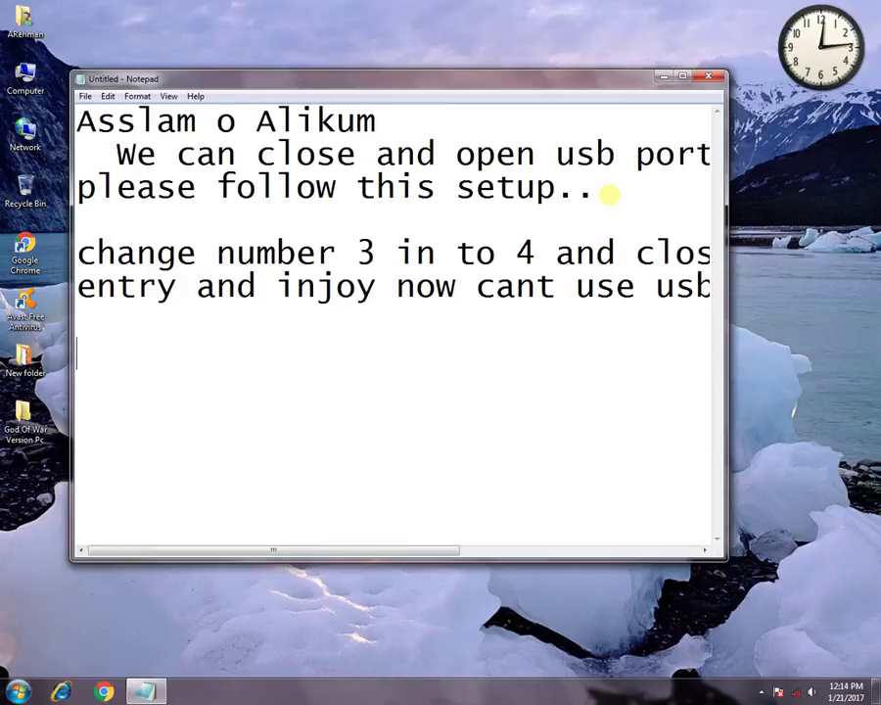
pyautogui.write('please')
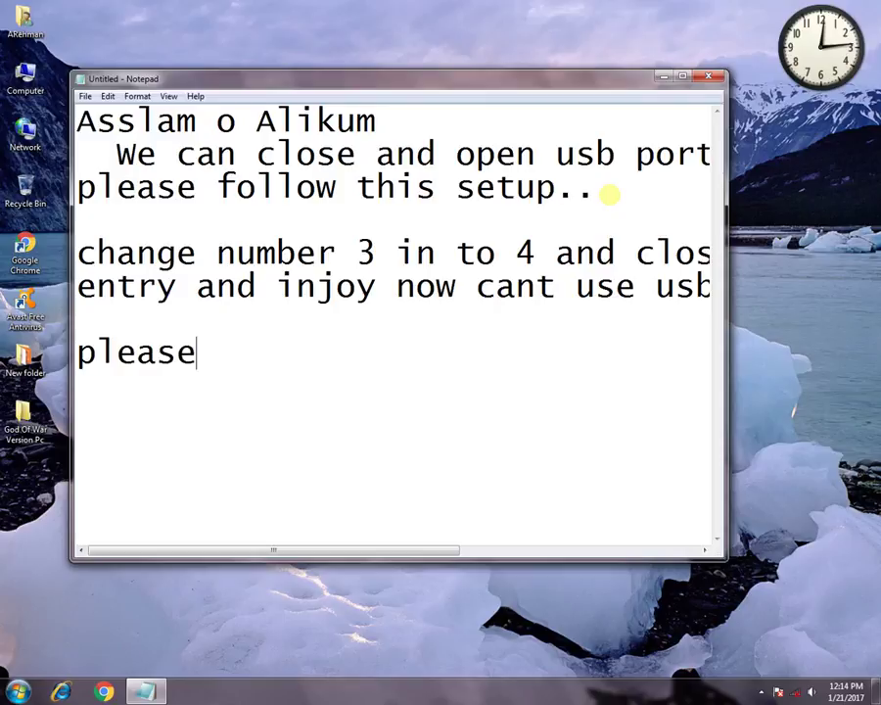
pyautogui.write(' su')
pyautogui.write('br')
pyautogui.write('ice')
pyautogui.press('BackSpace')
pyautogui.press('BackSpace')
pyautogui.write('be ')
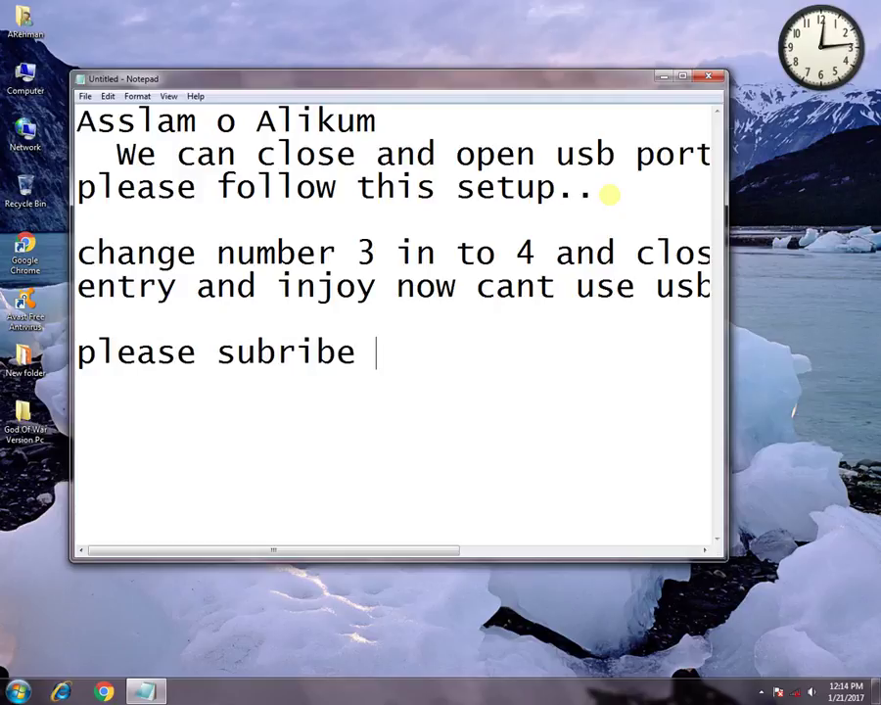
pyautogui.write('our y')
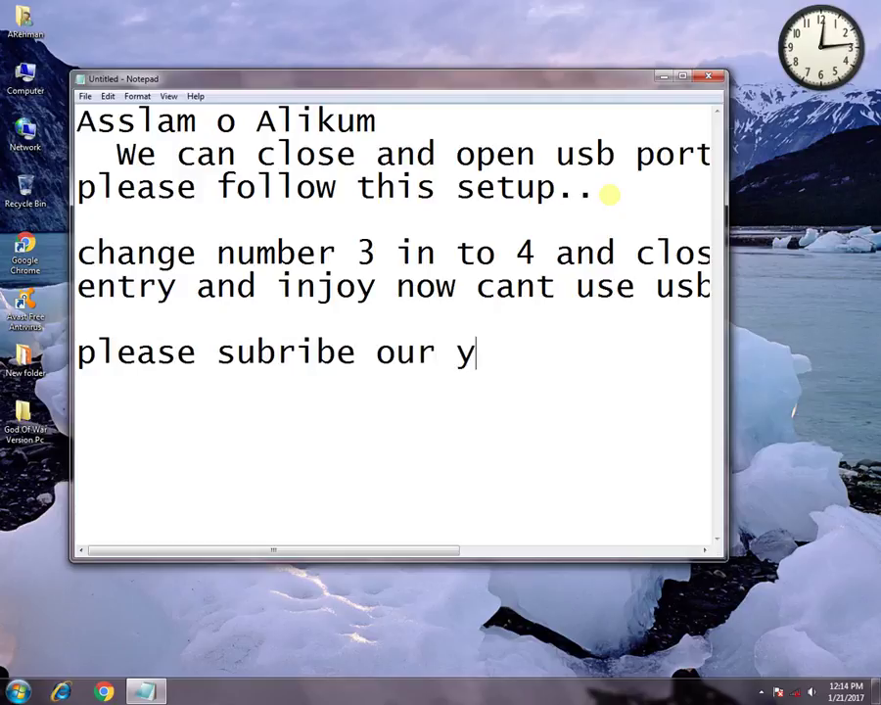
pyautogui.write('outube ')
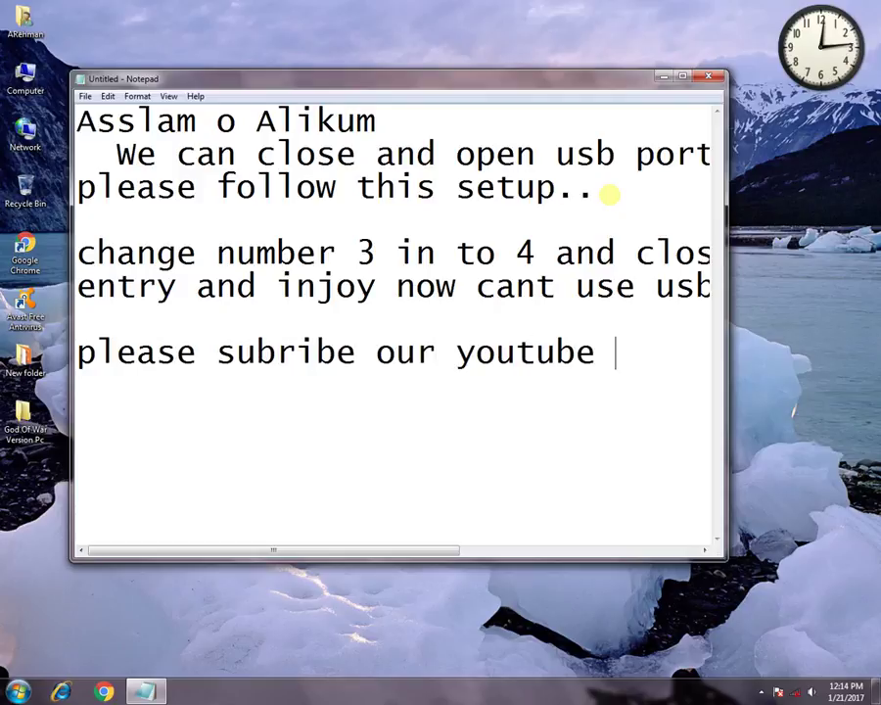
pyautogui.write('chan')
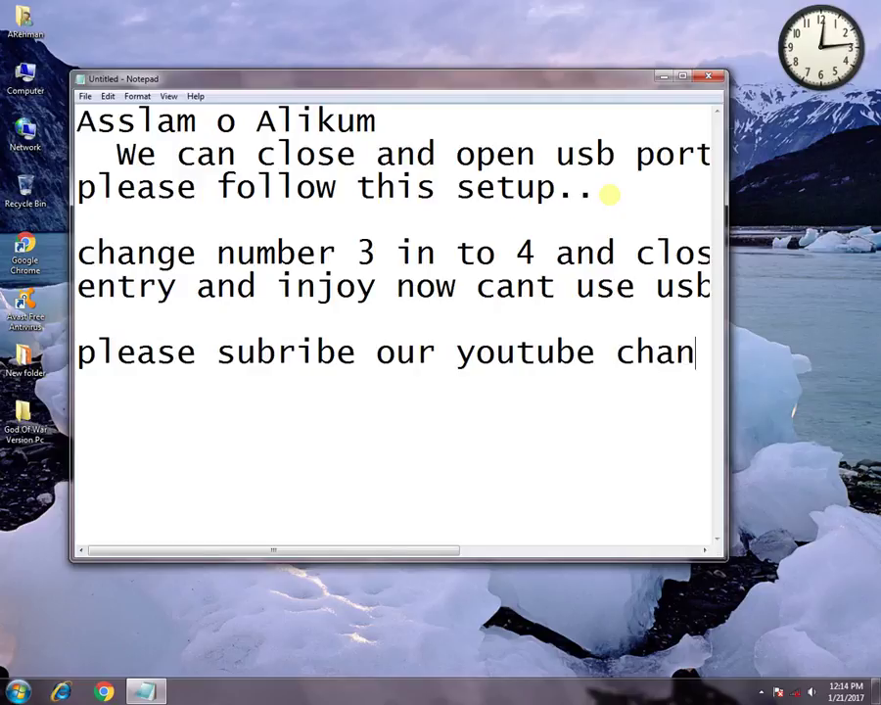
pyautogui.write('nel')
# - Finish the note with the channel name and a separate "thanks." line, and close Notepad without saving
pyautogui.press('Return')
pyautogui.write('ABR')
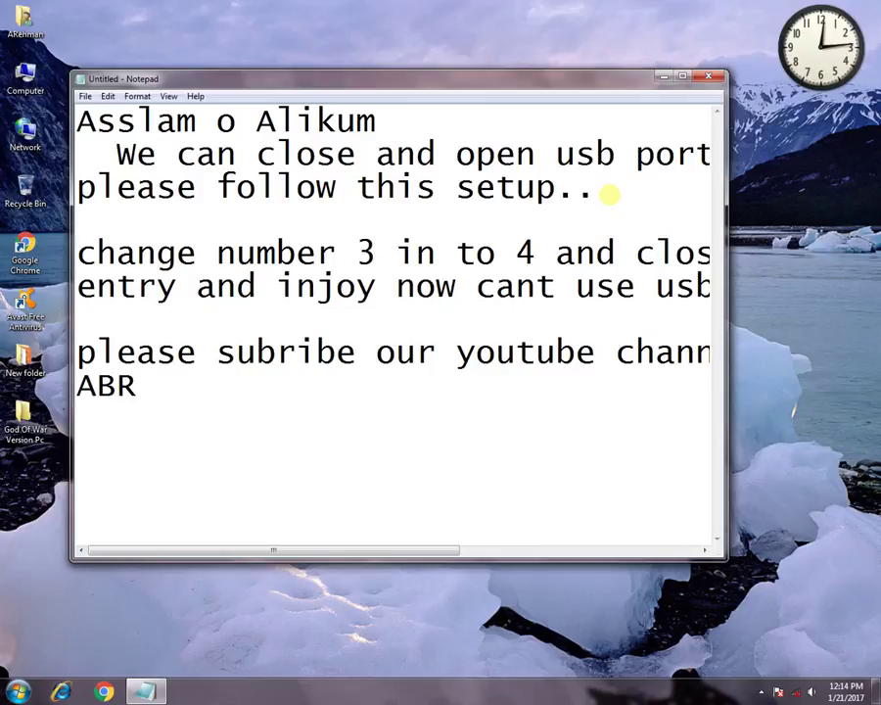
pyautogui.write(' chandio.   t')
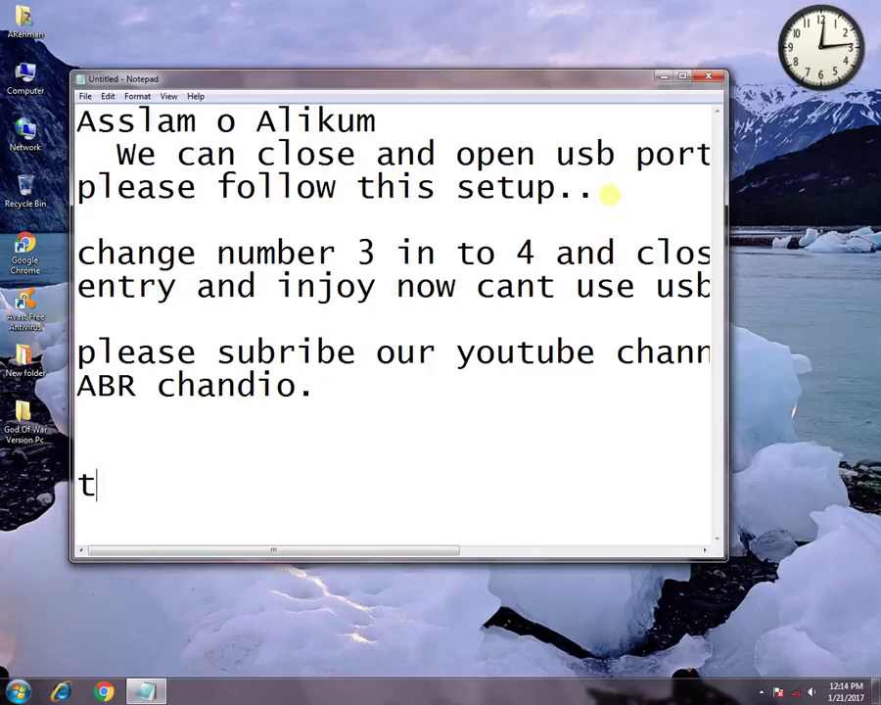
pyautogui.write('hanks')
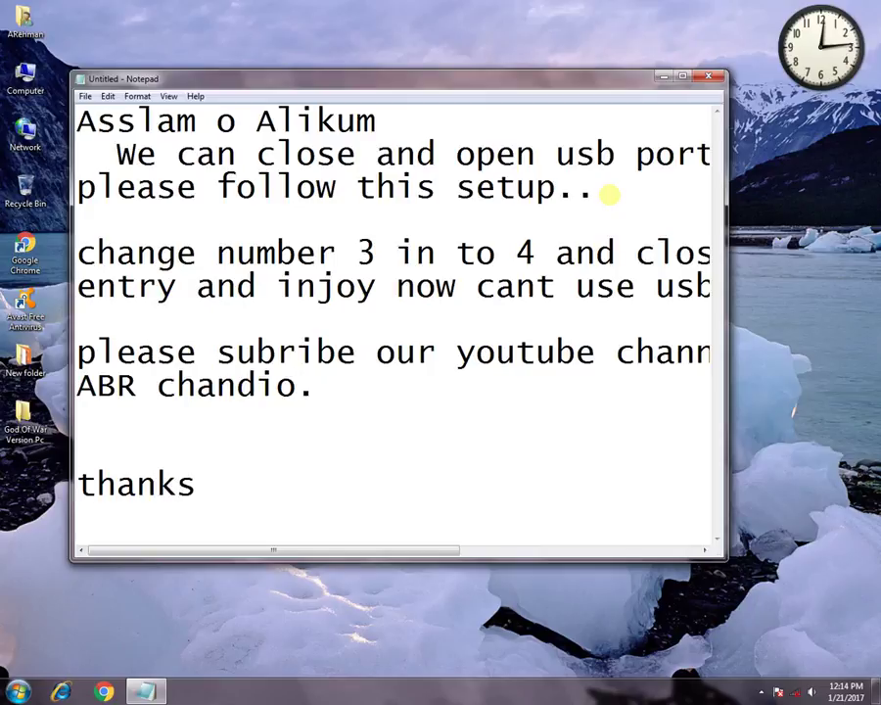
pyautogui.write('.')
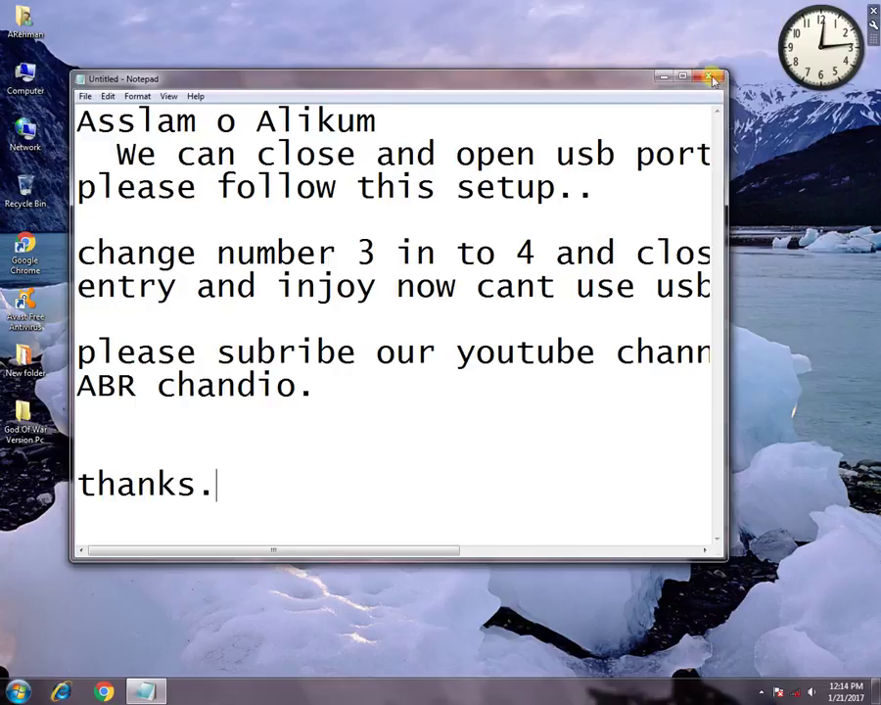
pyautogui.hotkey('alt', 'F4')
pyautogui.click(467, 348)
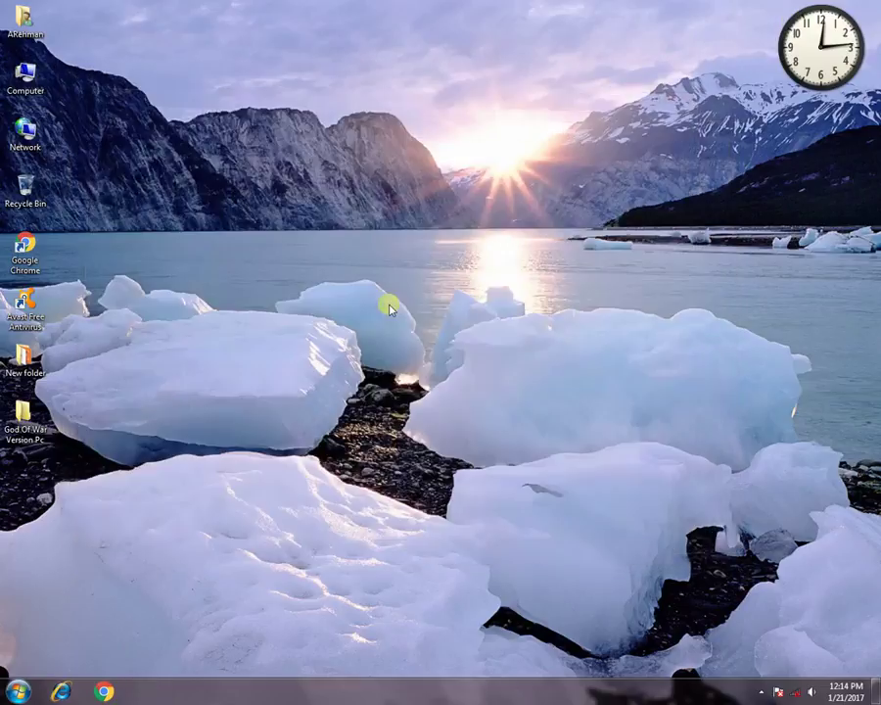